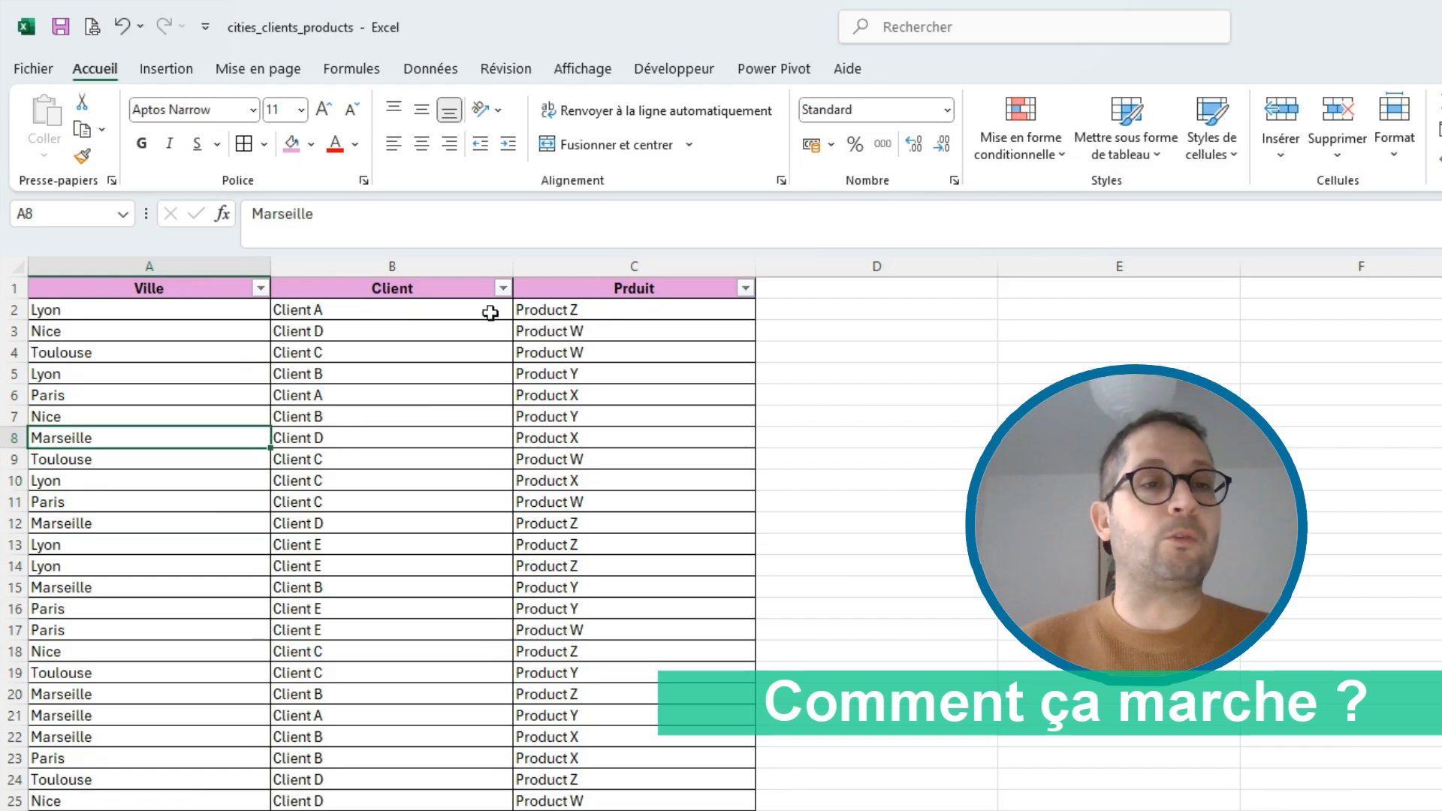
- Examine the Ville, Client and Prduit table, including the repeated cities and the first record in row 2
{"action": "scroll", "coordinate": [661, 557], "scroll_direction": "down", "scroll_amount": 8}
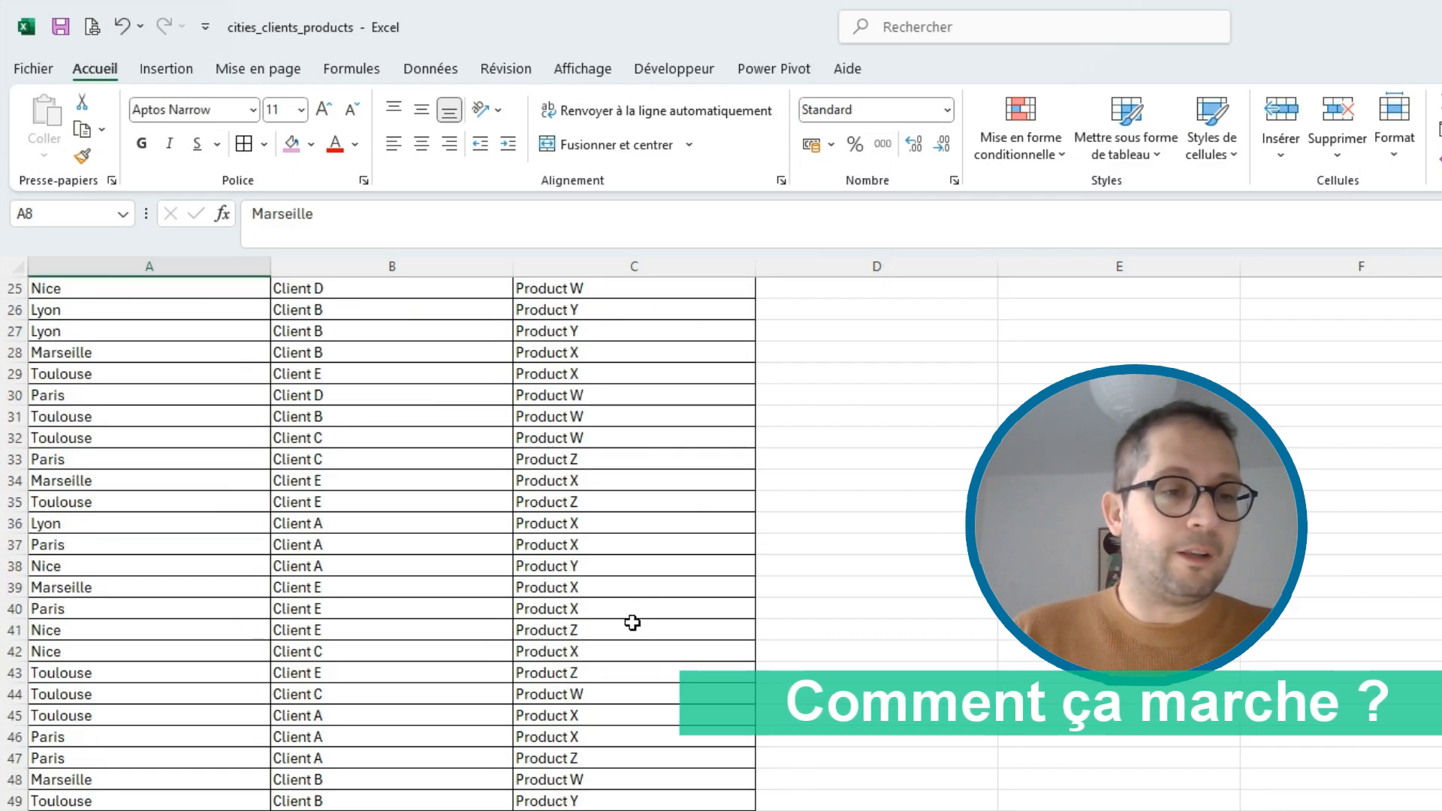
{"action": "scroll", "coordinate": [633, 623], "scroll_direction": "up", "scroll_amount": 8}
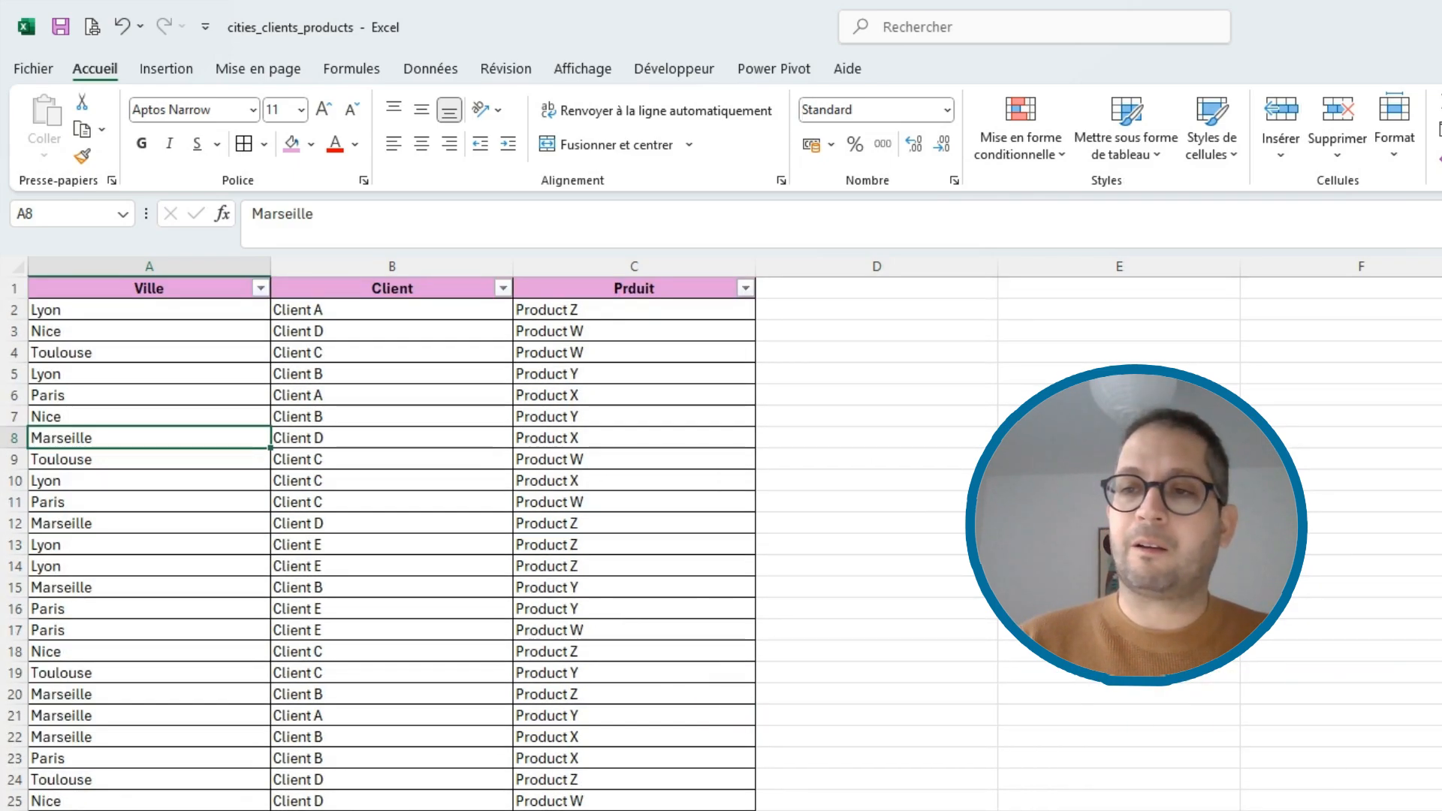
{"action": "scroll", "coordinate": [481, 541], "scroll_direction": "down", "scroll_amount": 20}
{"action": "scroll", "coordinate": [481, 541], "scroll_direction": "up", "scroll_amount": 20}
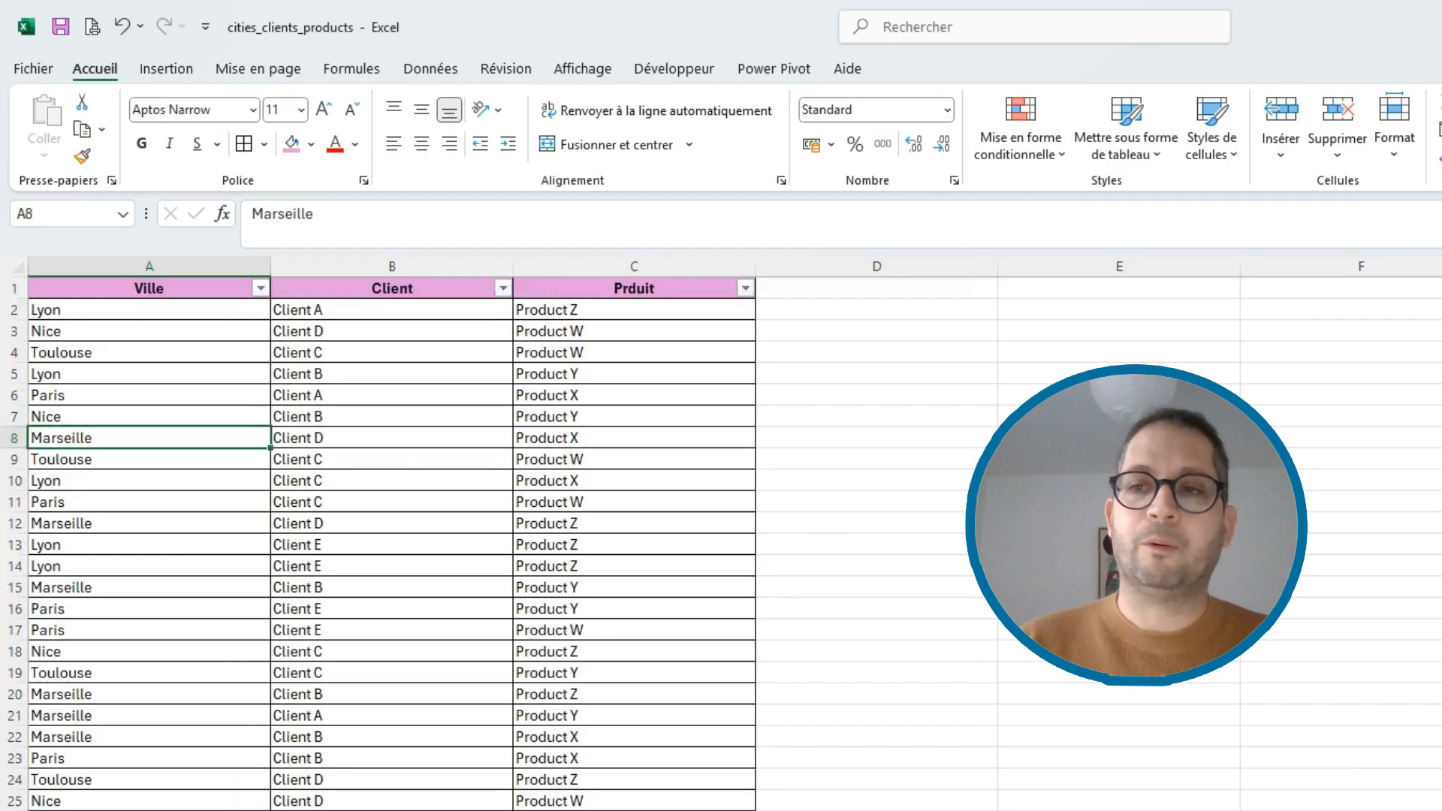
{"action": "scroll", "coordinate": [481, 541], "scroll_direction": "down", "scroll_amount": 20}
{"action": "scroll", "coordinate": [481, 541], "scroll_direction": "up", "scroll_amount": 20}
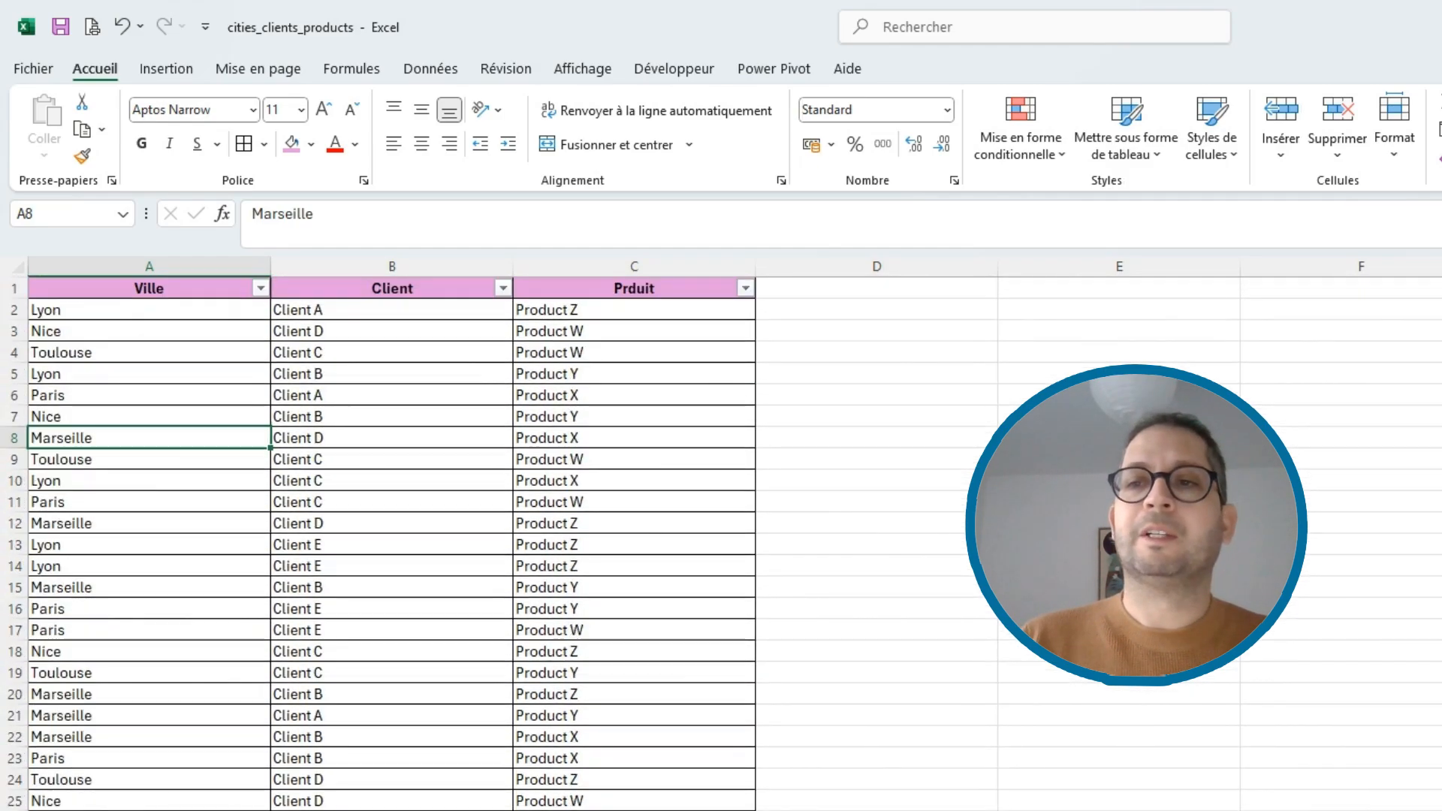
{"action": "left_click", "coordinate": [154, 475]}
{"action": "left_click_drag", "start_coordinate": [142, 305], "coordinate": [142, 779]}
{"action": "left_click", "coordinate": [99, 718]}
{"action": "left_click", "coordinate": [87, 673]}
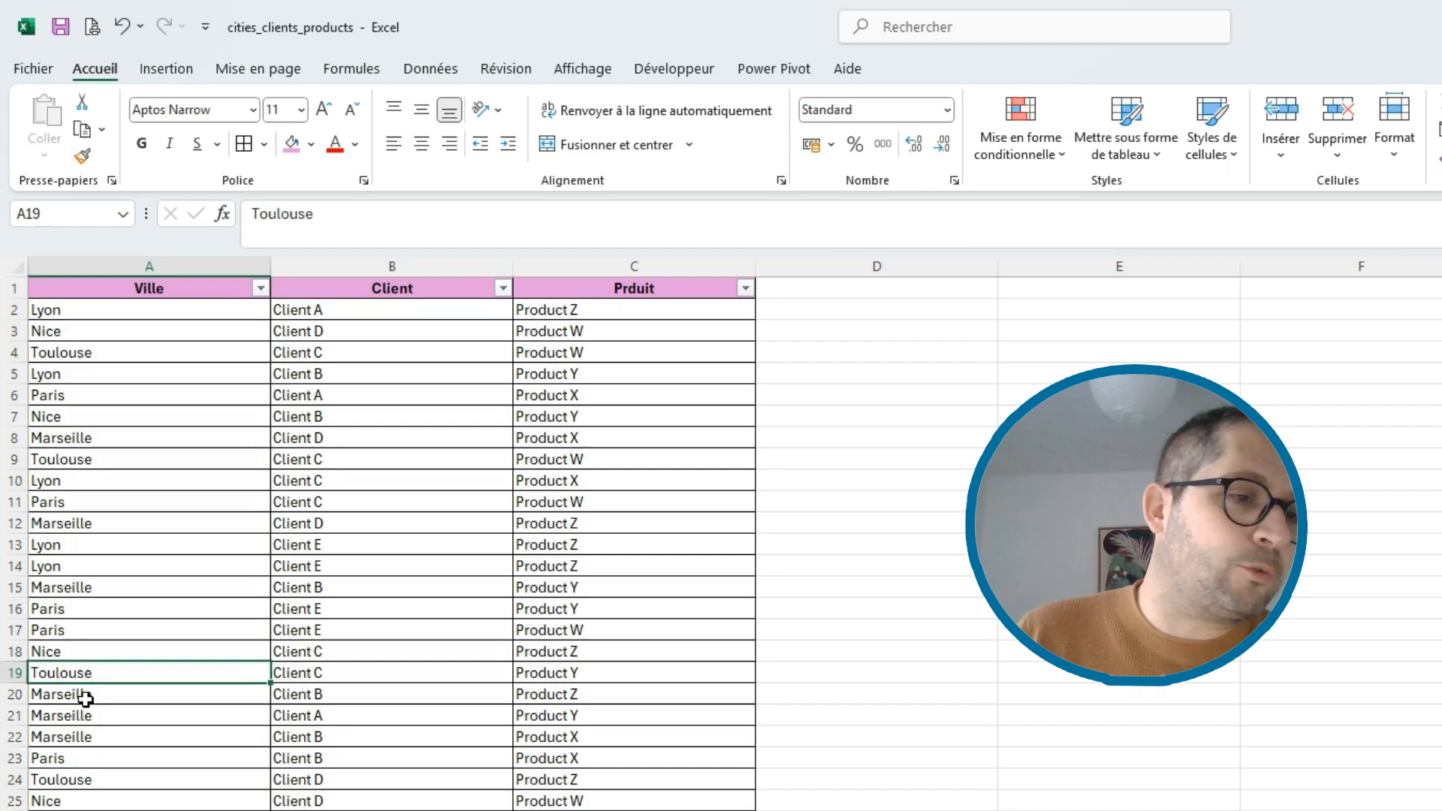
{"action": "left_click", "coordinate": [83, 694]}
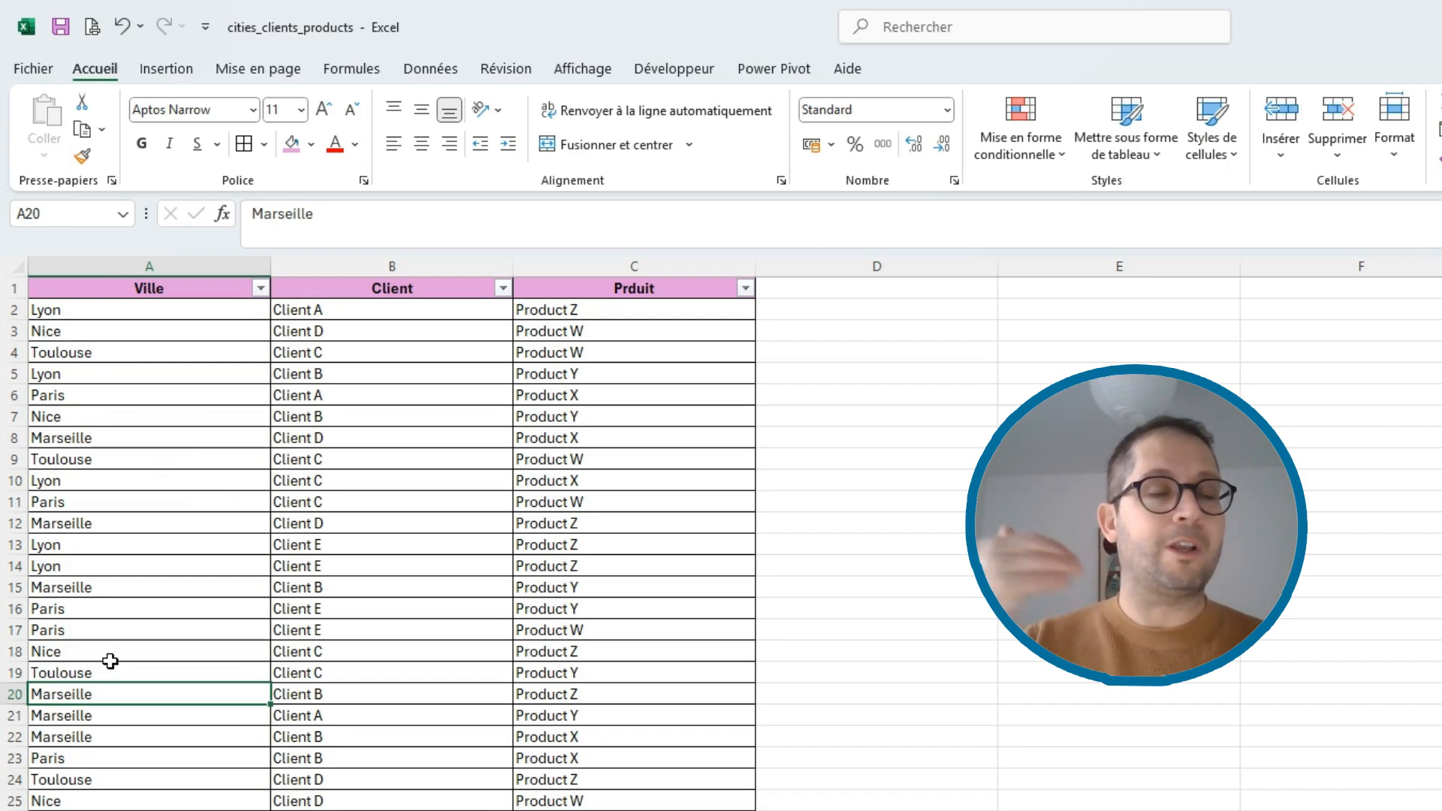
{"action": "left_click_drag", "start_coordinate": [143, 313], "coordinate": [699, 314]}
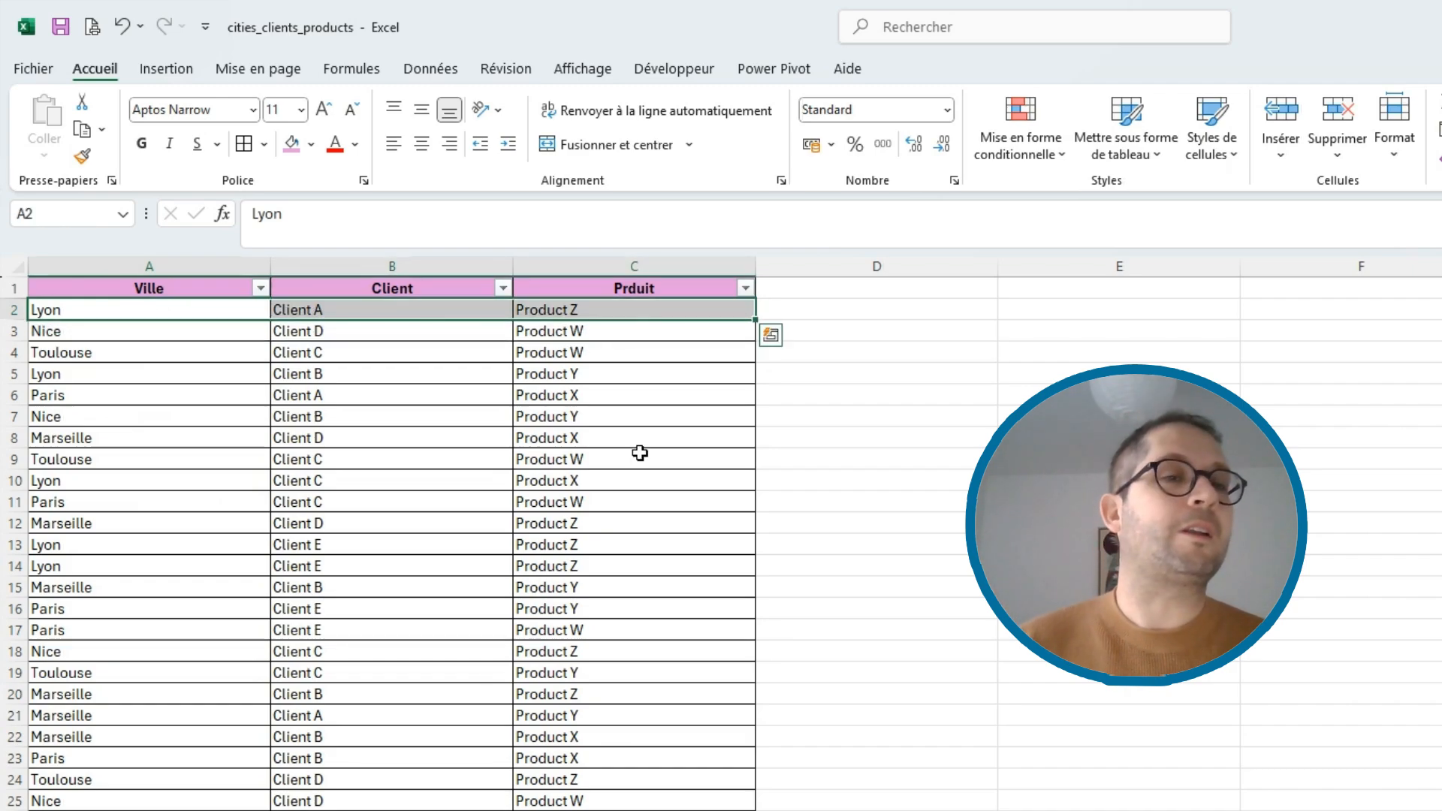
{"action": "left_click", "coordinate": [639, 452]}
{"action": "left_click", "coordinate": [164, 313]}
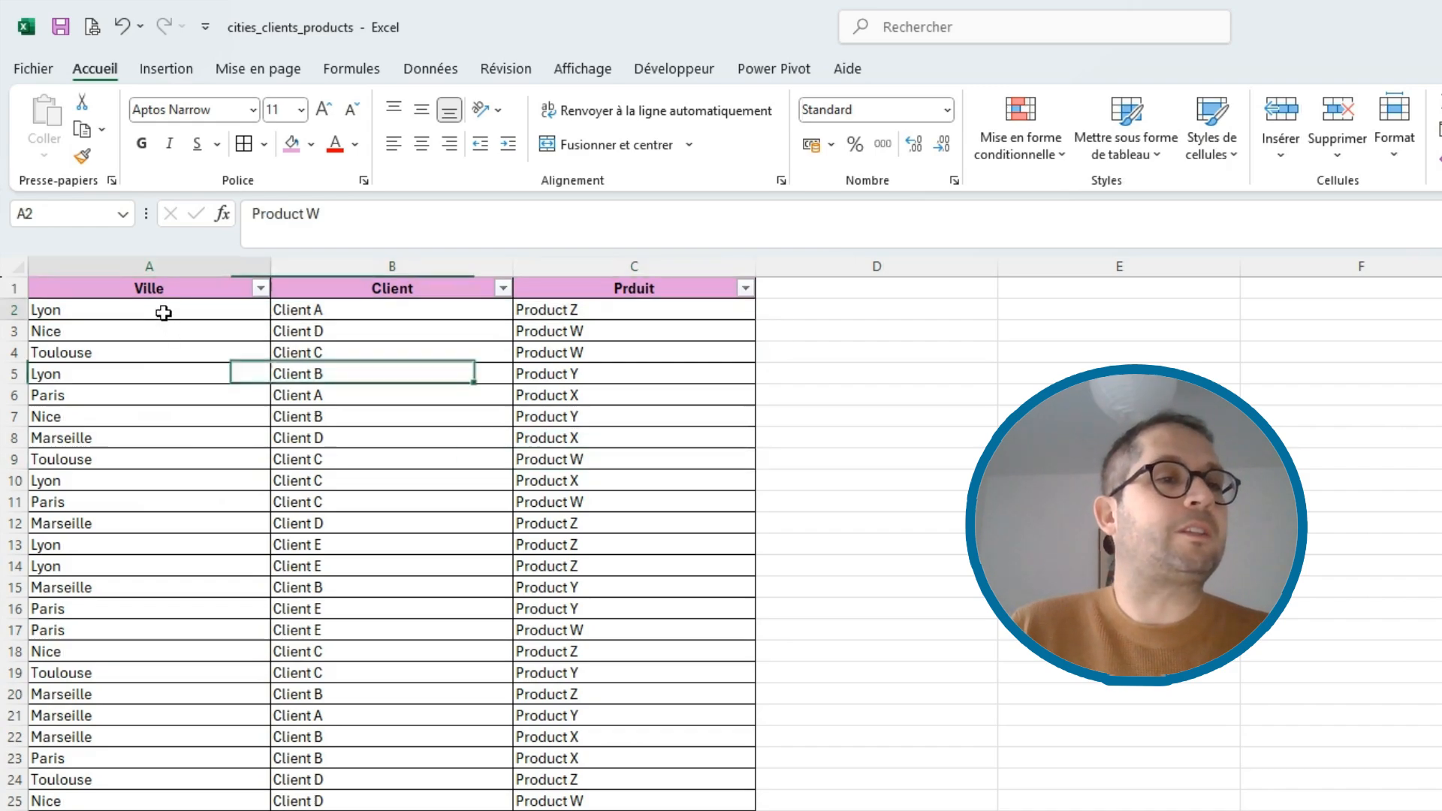
{"action": "left_click", "coordinate": [335, 308]}
{"action": "left_click", "coordinate": [554, 308]}
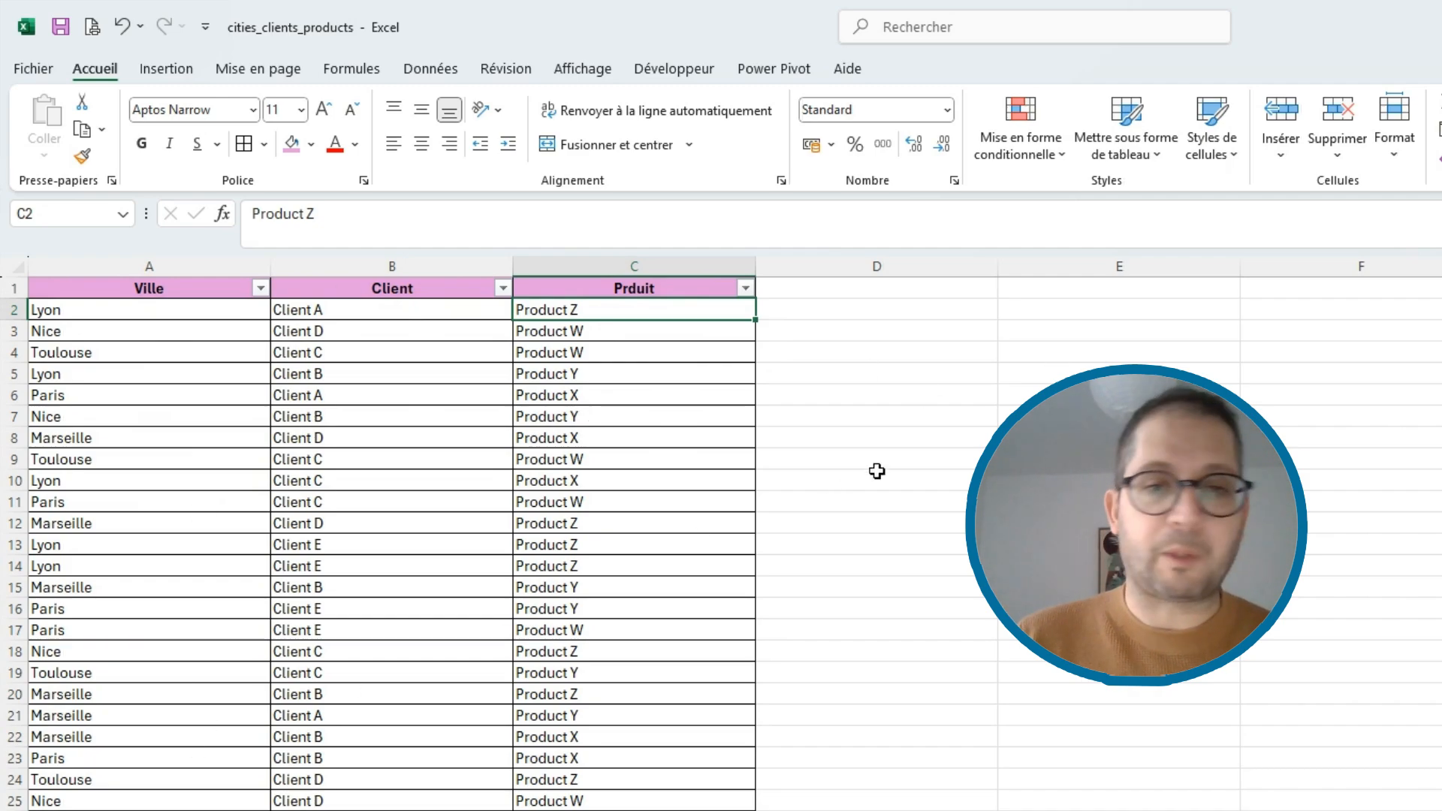
- Extract the distinct cities from A2:A753 into cell E3 with the UNIQUE function and compare them with the source column
{"action": "double_click", "coordinate": [1040, 329]}
{"action": "type", "text": "="}
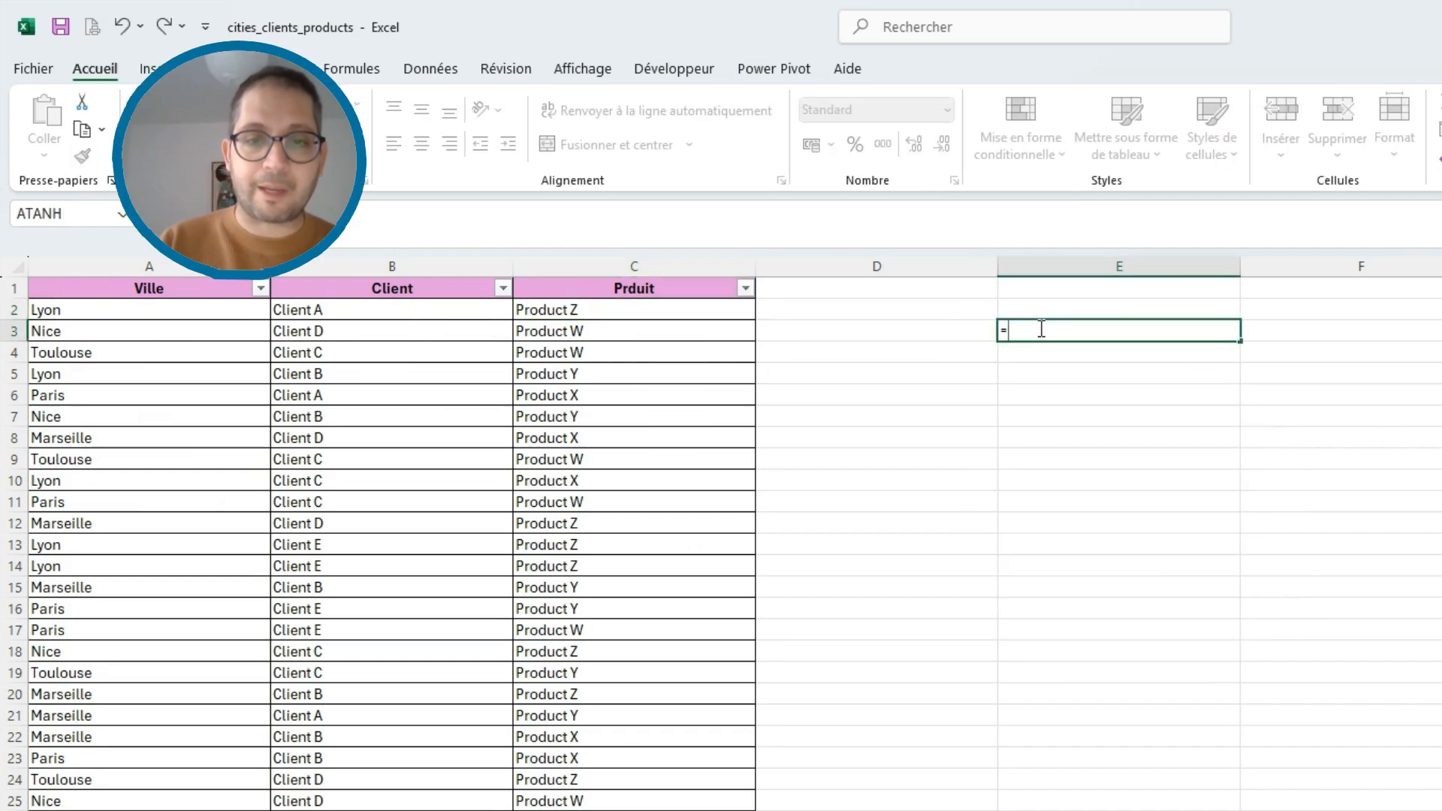
{"action": "type", "text": "unique"}
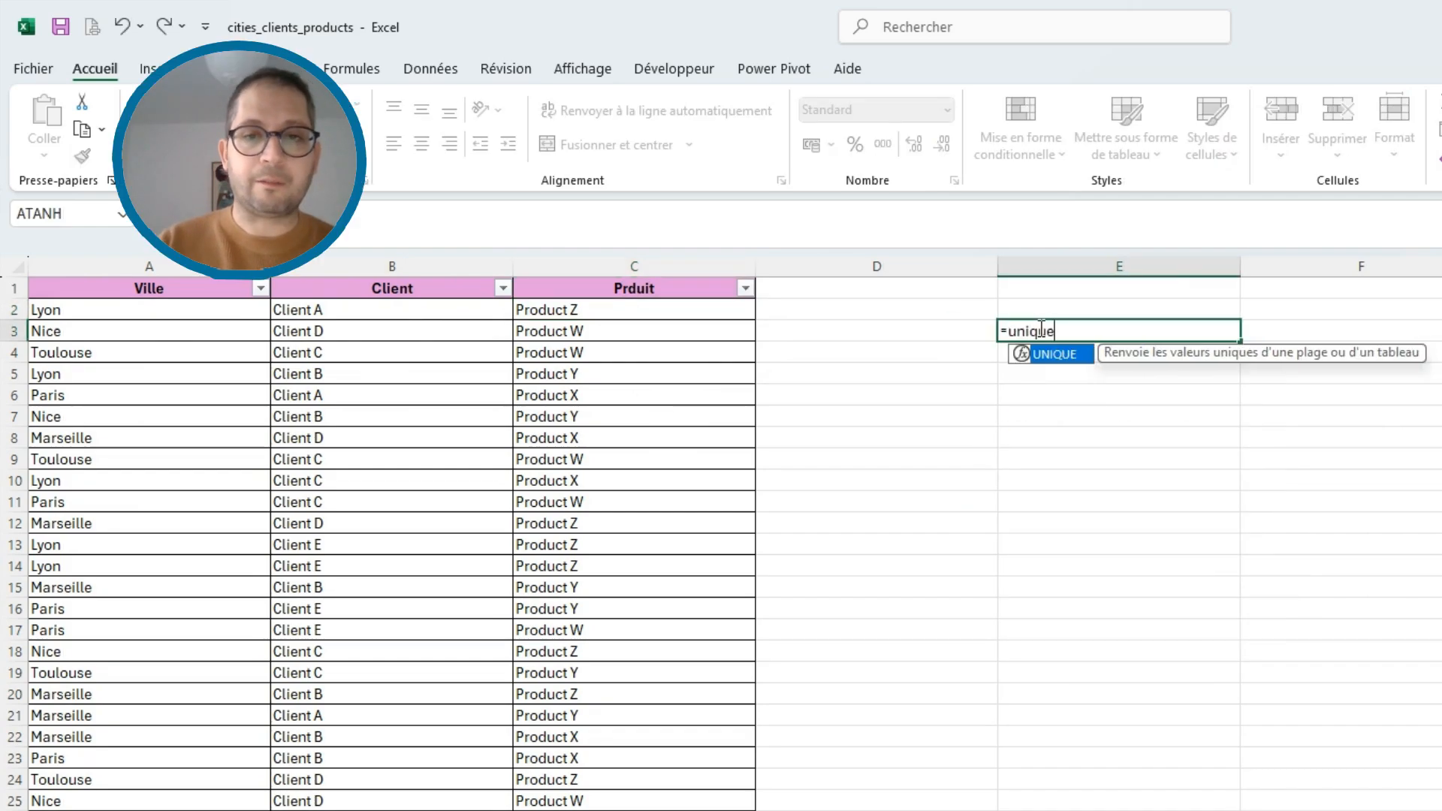
{"action": "type", "text": "("}
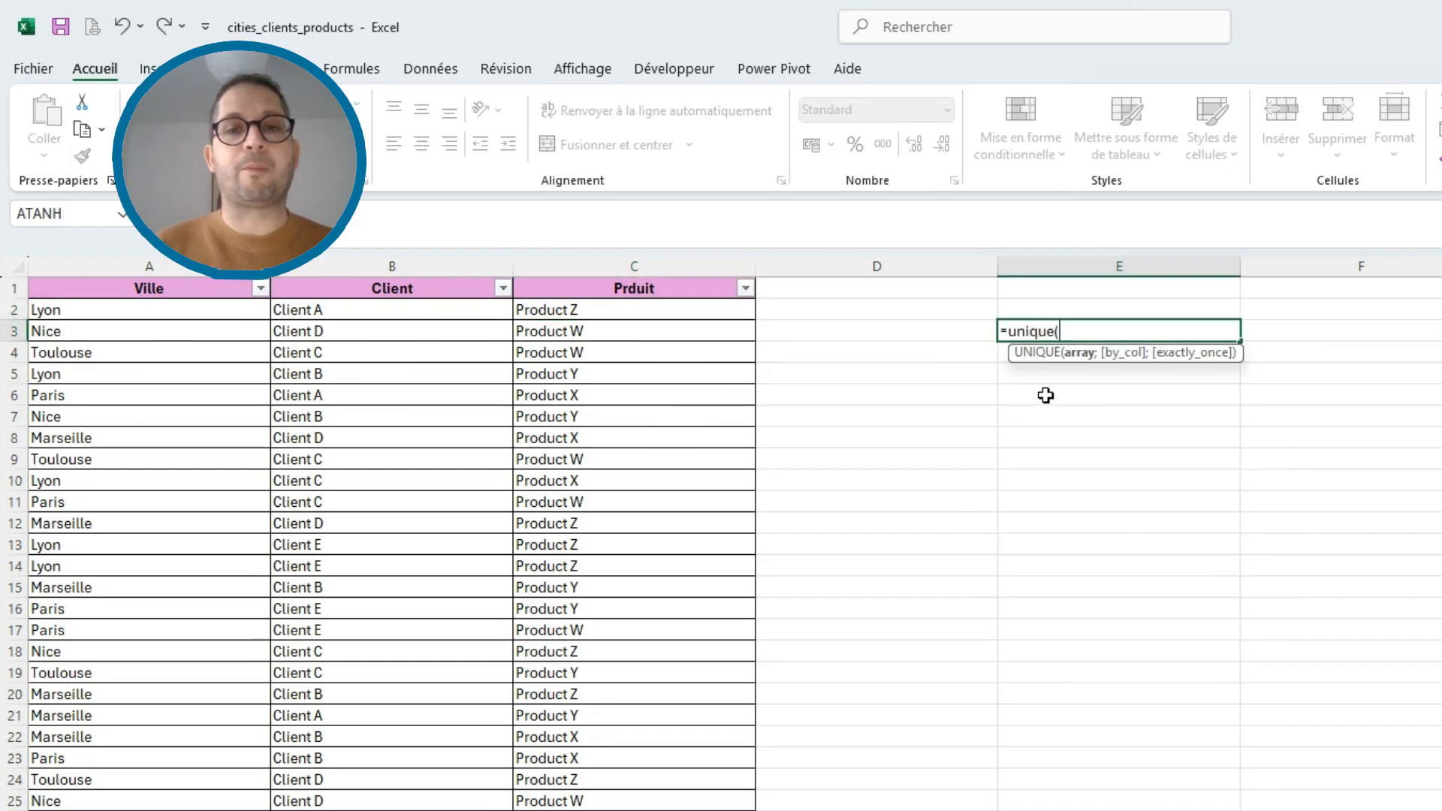
{"action": "left_click", "coordinate": [140, 309]}
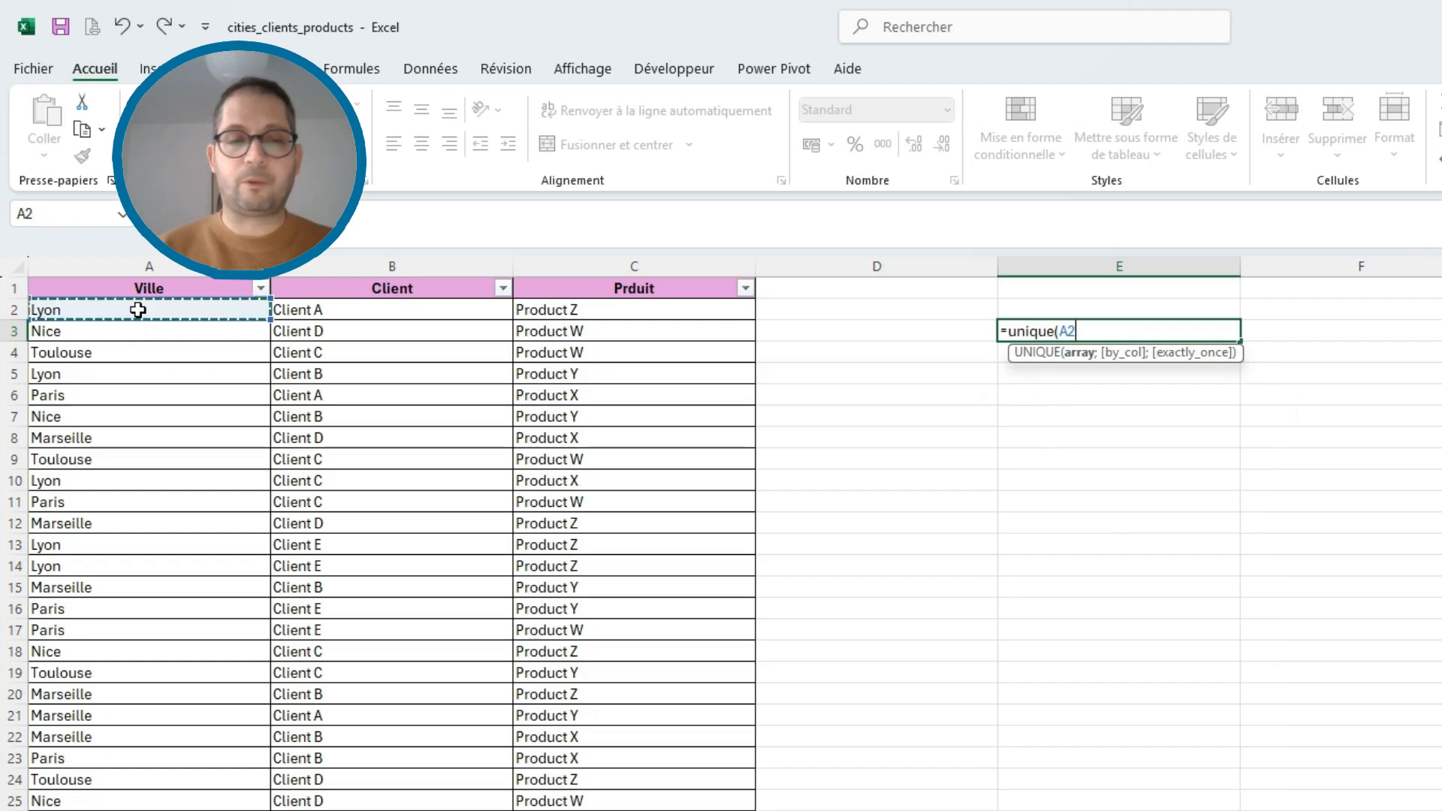
{"action": "key", "text": "ctrl+shift+Down"}
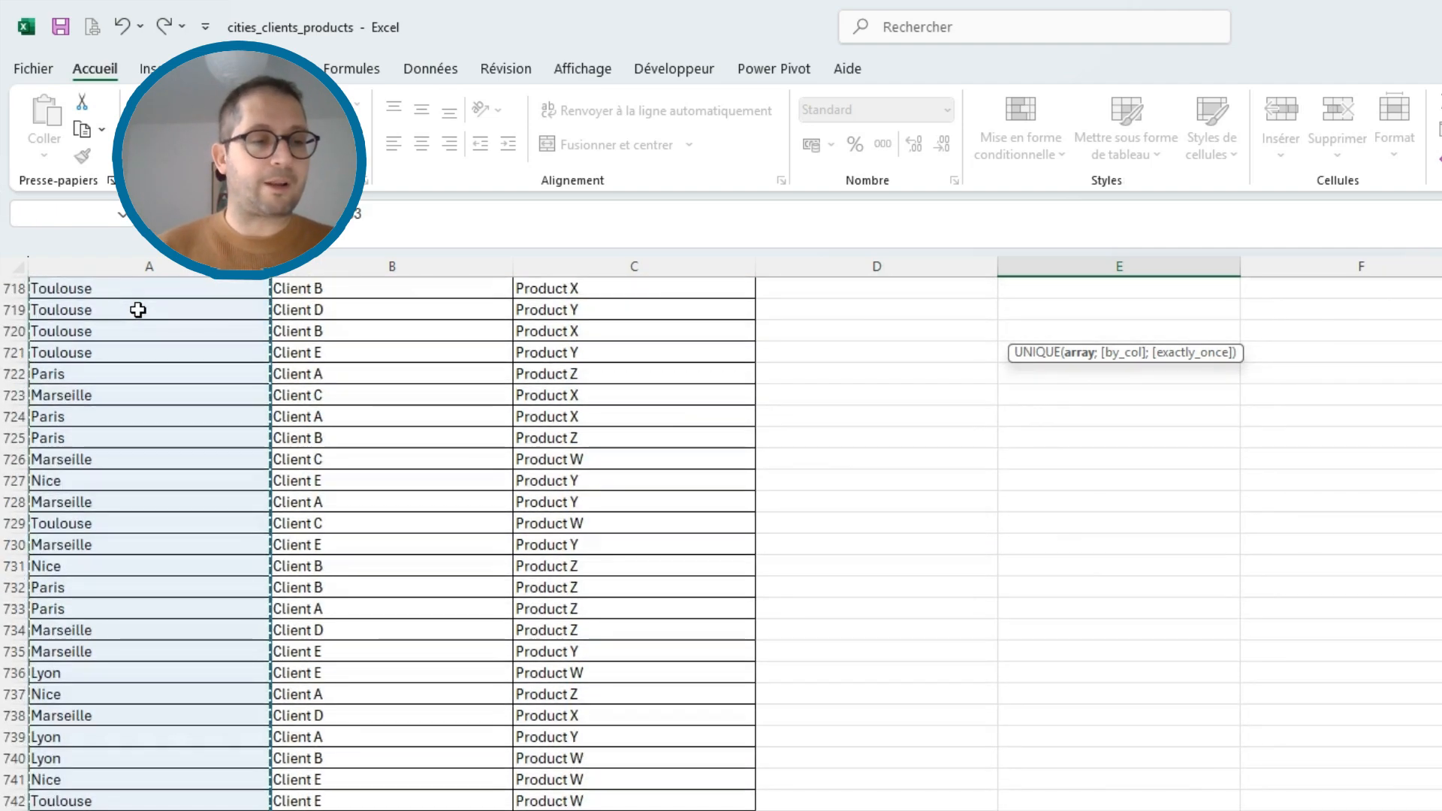
{"action": "key", "text": "Return"}
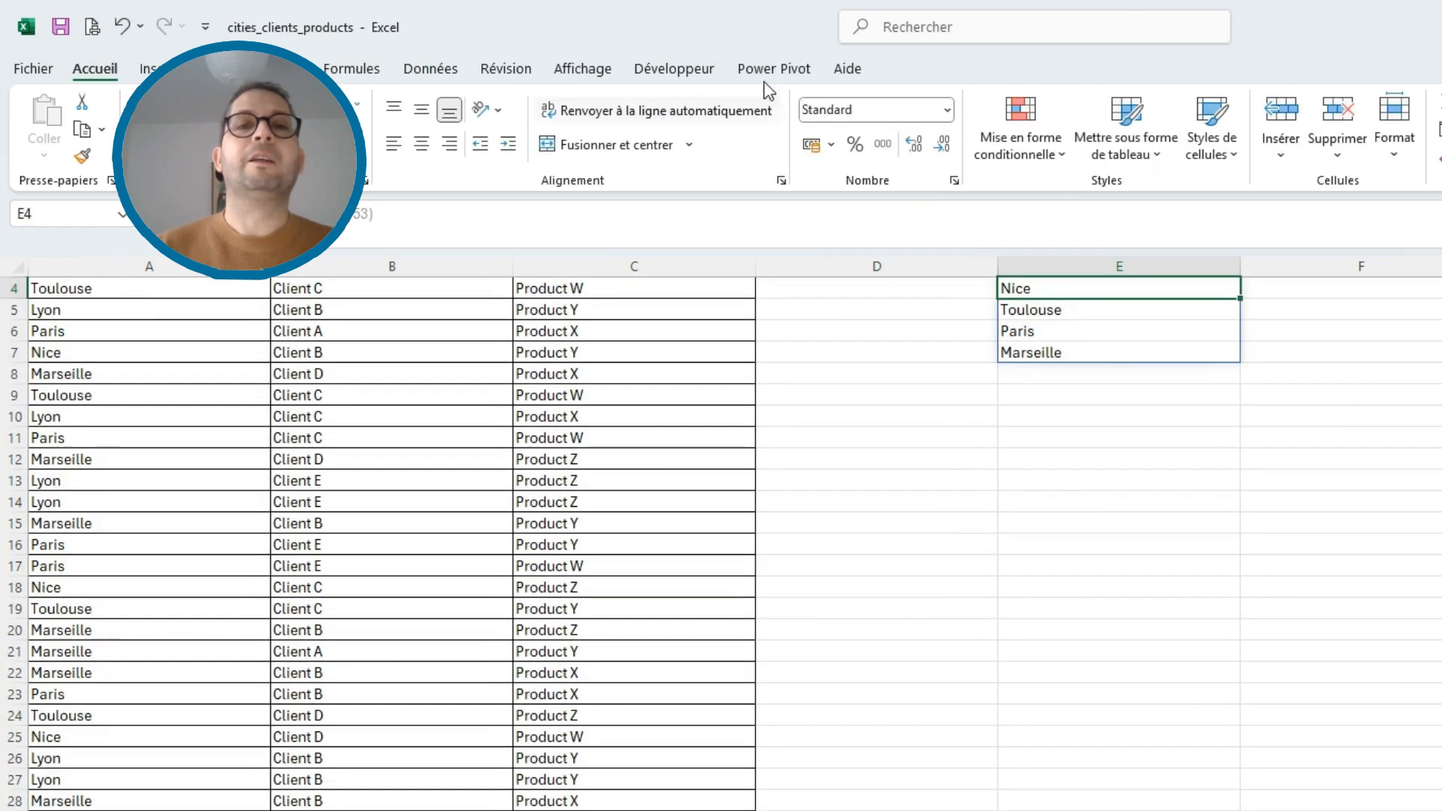
{"action": "scroll", "coordinate": [1332, 383], "scroll_direction": "up", "scroll_amount": 2}
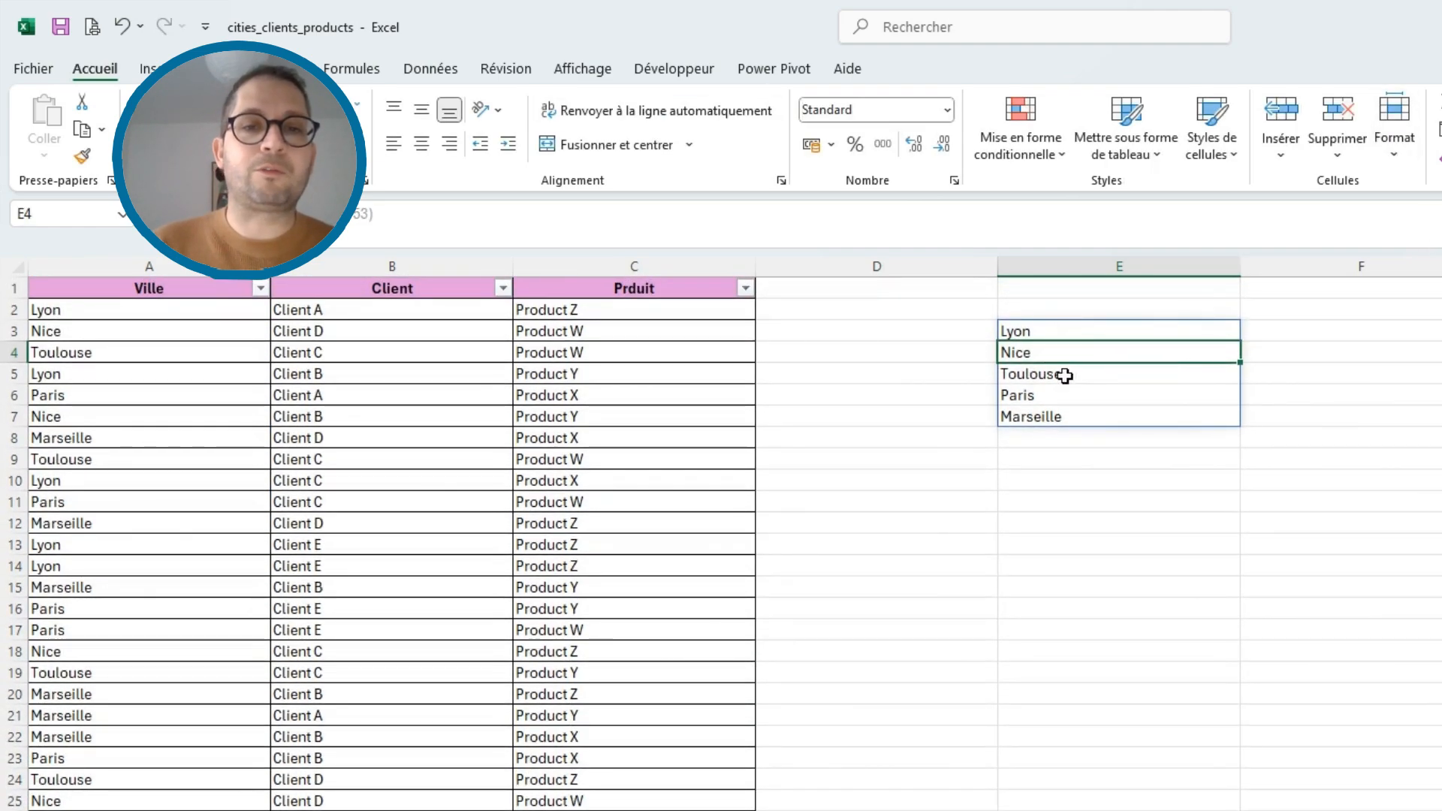
{"action": "scroll", "coordinate": [193, 586], "scroll_direction": "down", "scroll_amount": 20}
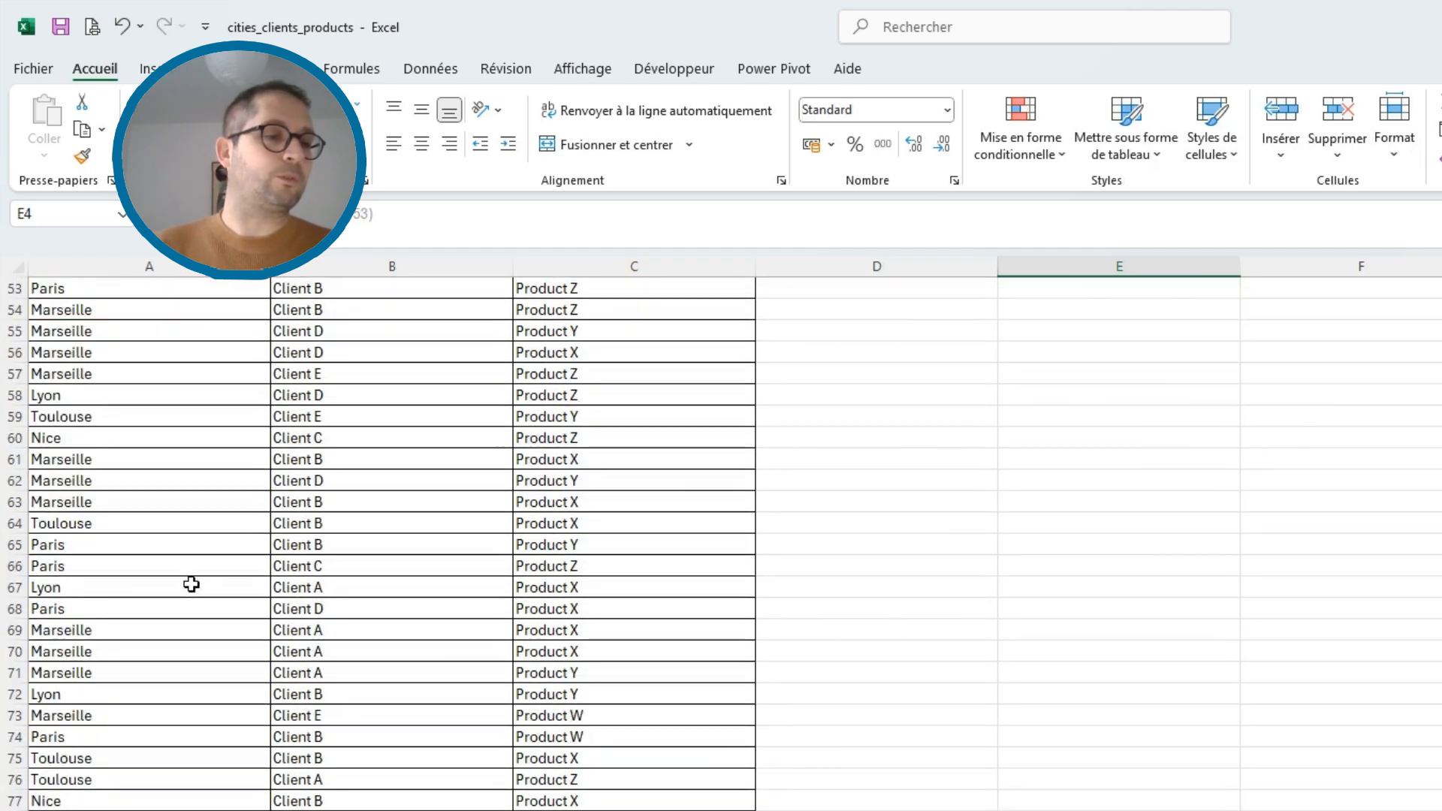
{"action": "scroll", "coordinate": [191, 587], "scroll_direction": "up", "scroll_amount": 20}
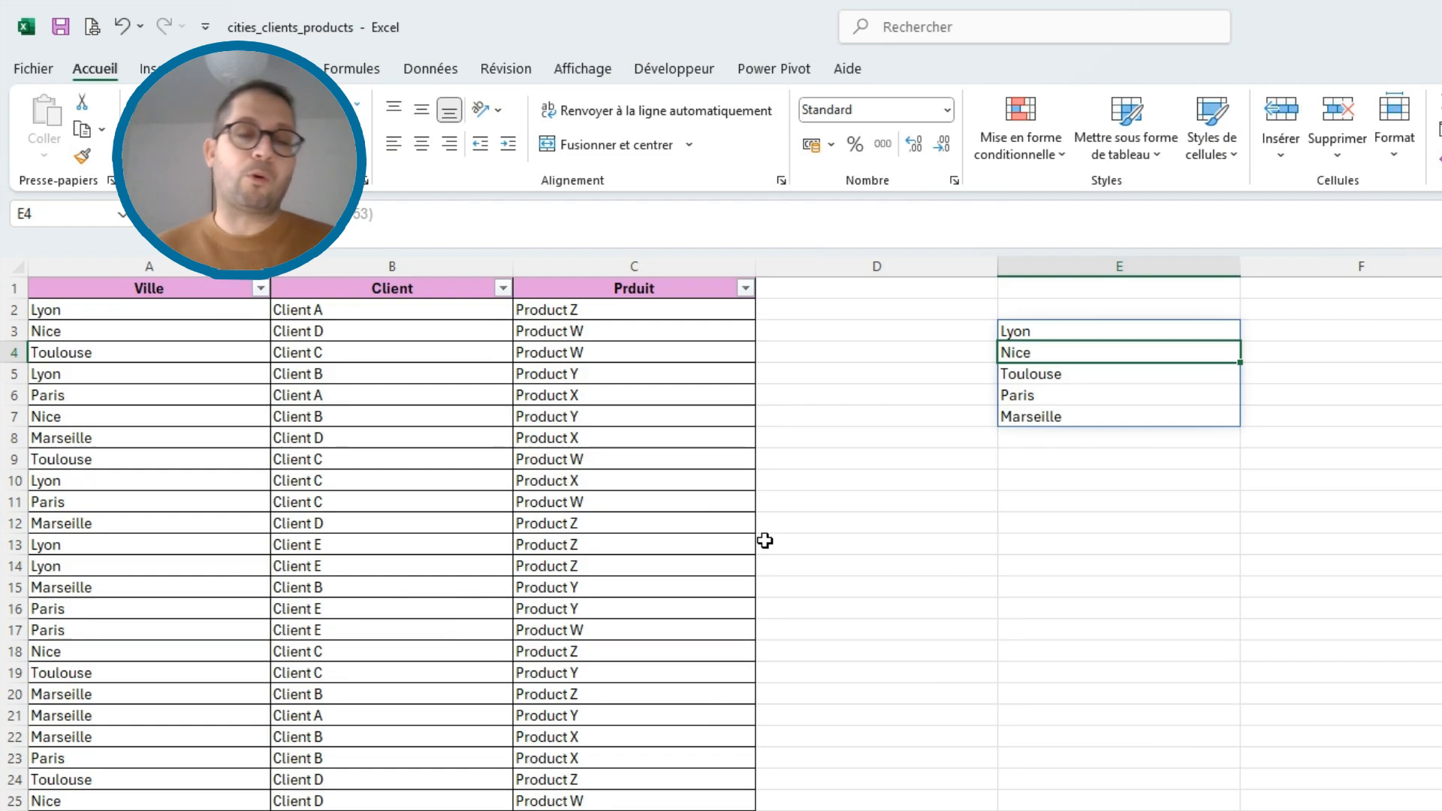
- Delete the distinct city list in E3:E7
{"action": "left_click", "coordinate": [1123, 480]}
{"action": "left_click_drag", "start_coordinate": [1066, 338], "coordinate": [1064, 424]}
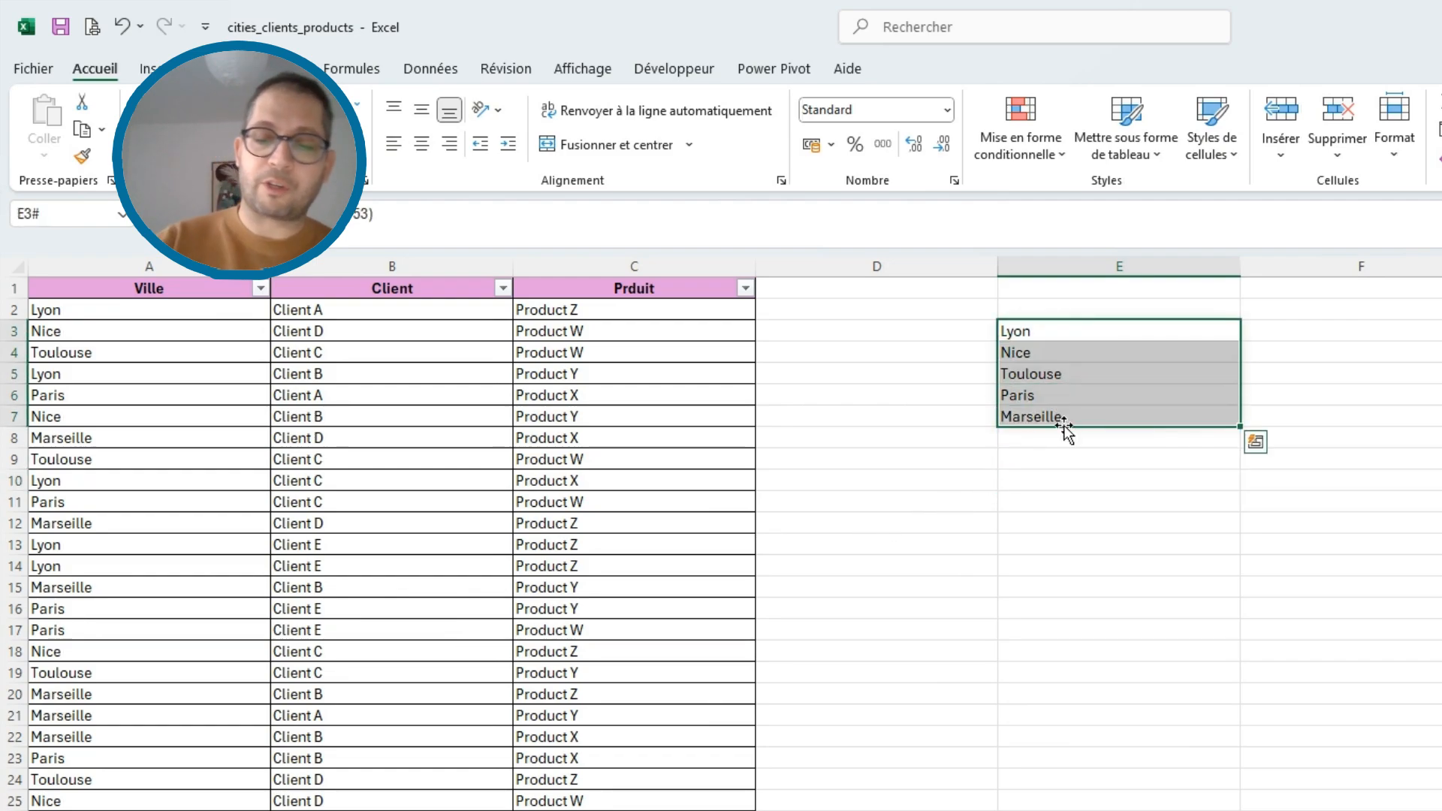
{"action": "key", "text": "Delete"}
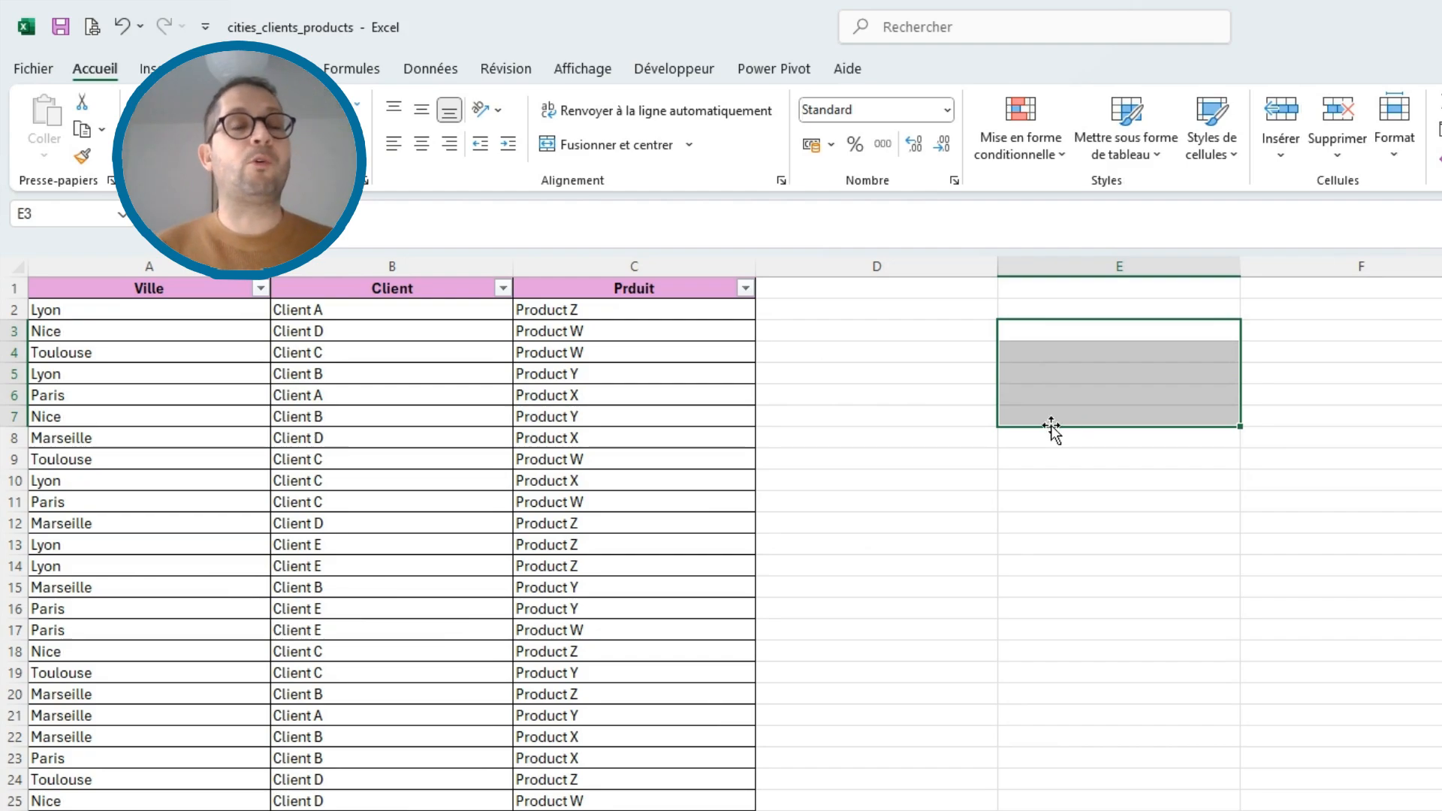
{"action": "left_click", "coordinate": [163, 308]}
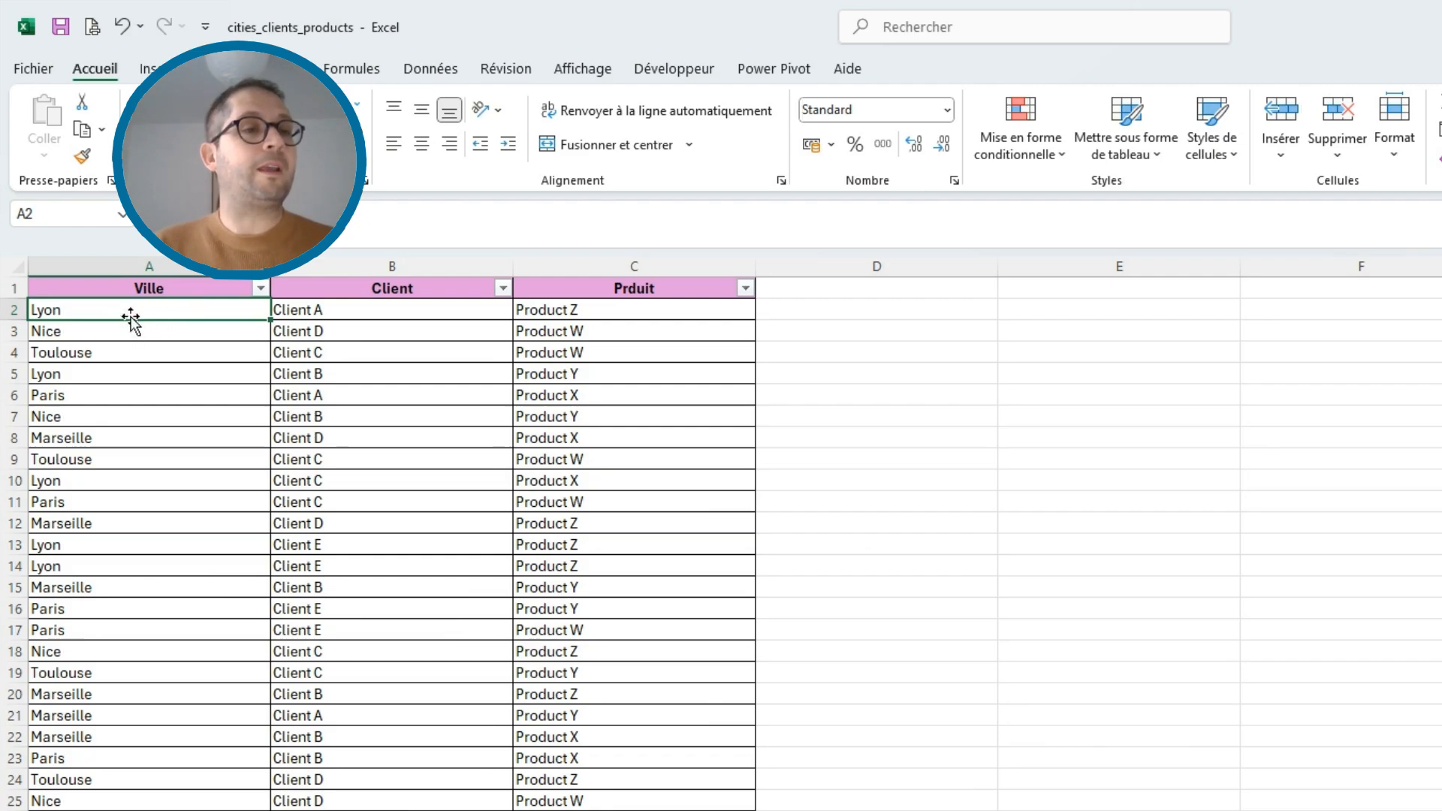
{"action": "left_click_drag", "start_coordinate": [132, 316], "coordinate": [132, 539]}
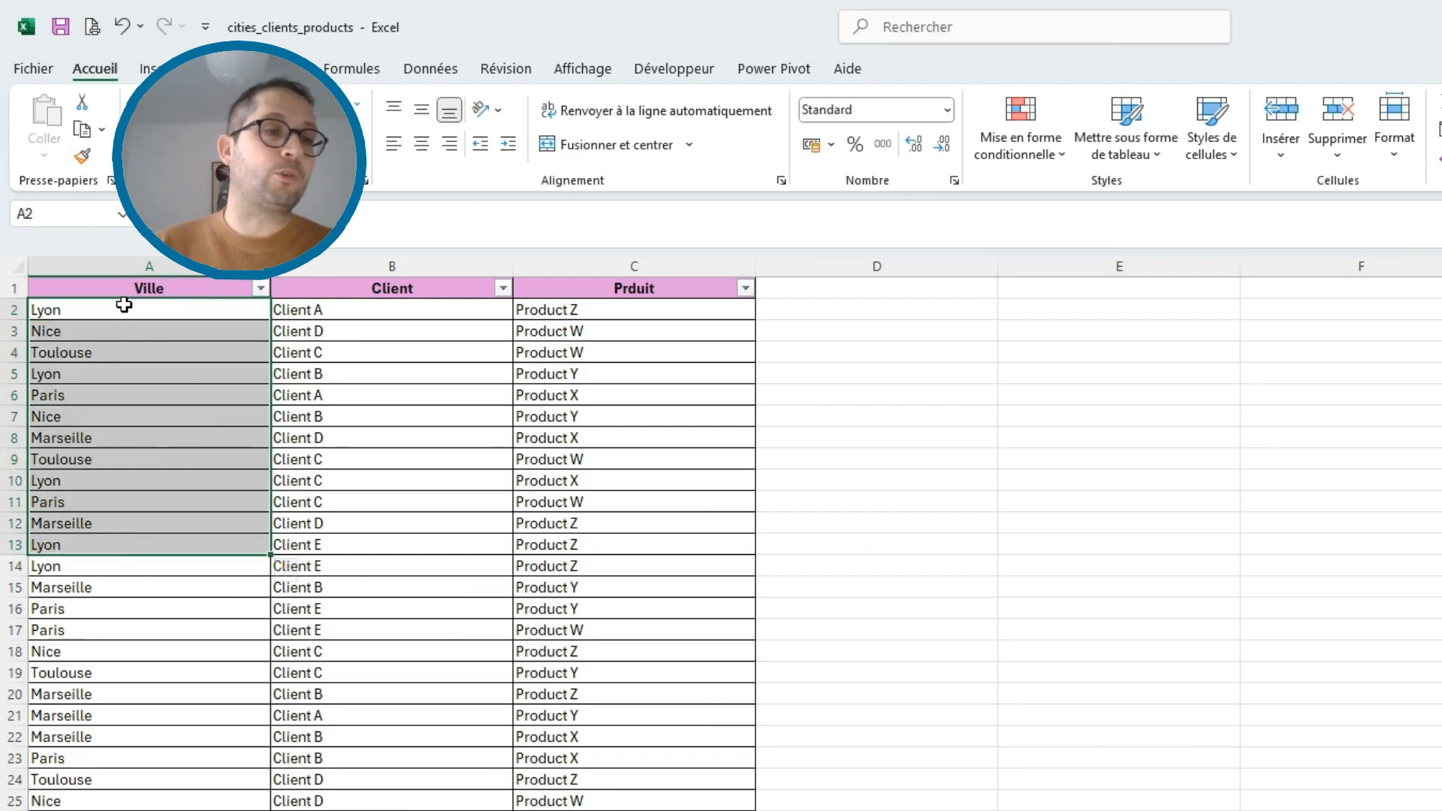
{"action": "left_click_drag", "start_coordinate": [122, 304], "coordinate": [586, 352]}
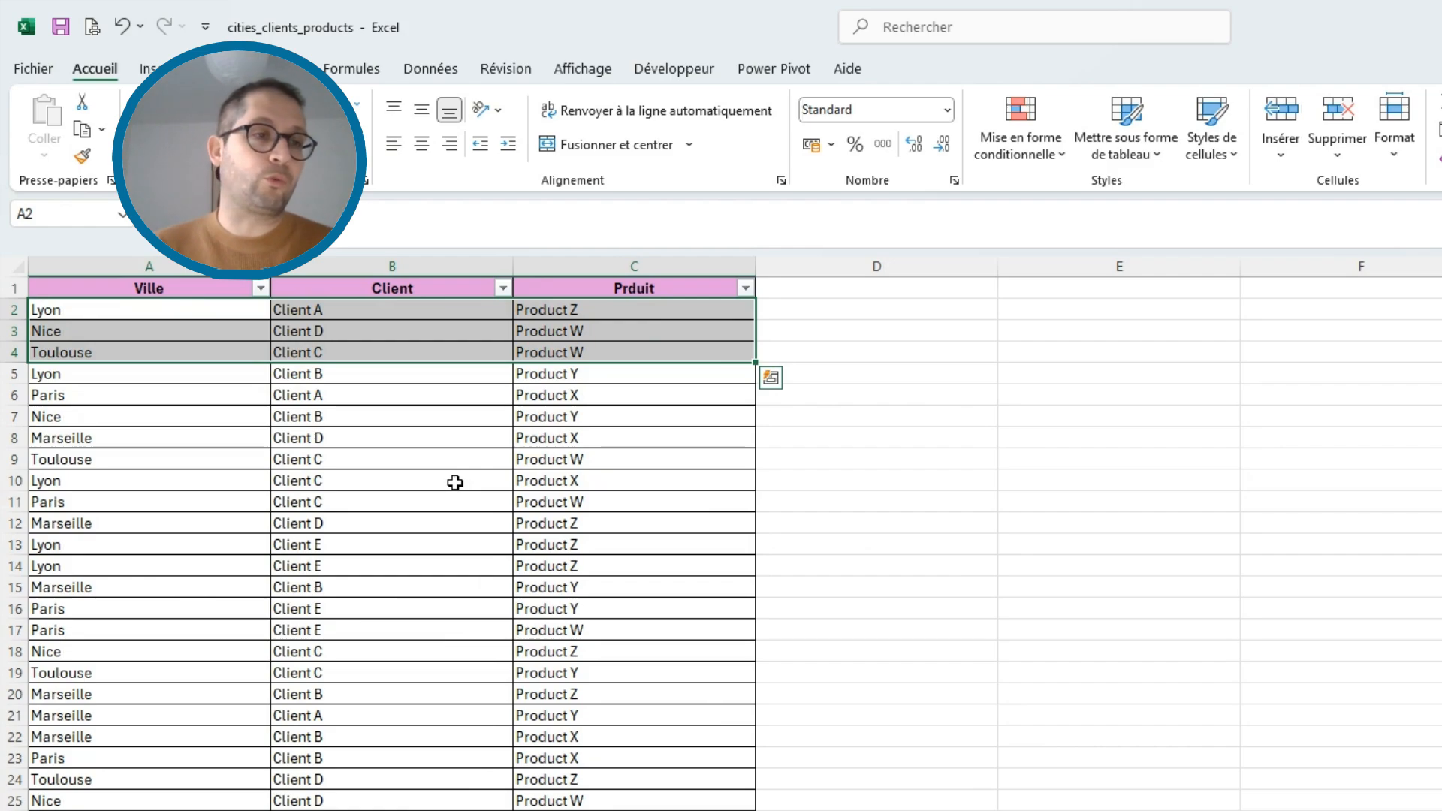
{"action": "left_click", "coordinate": [325, 416]}
{"action": "left_click_drag", "start_coordinate": [112, 309], "coordinate": [548, 308]}
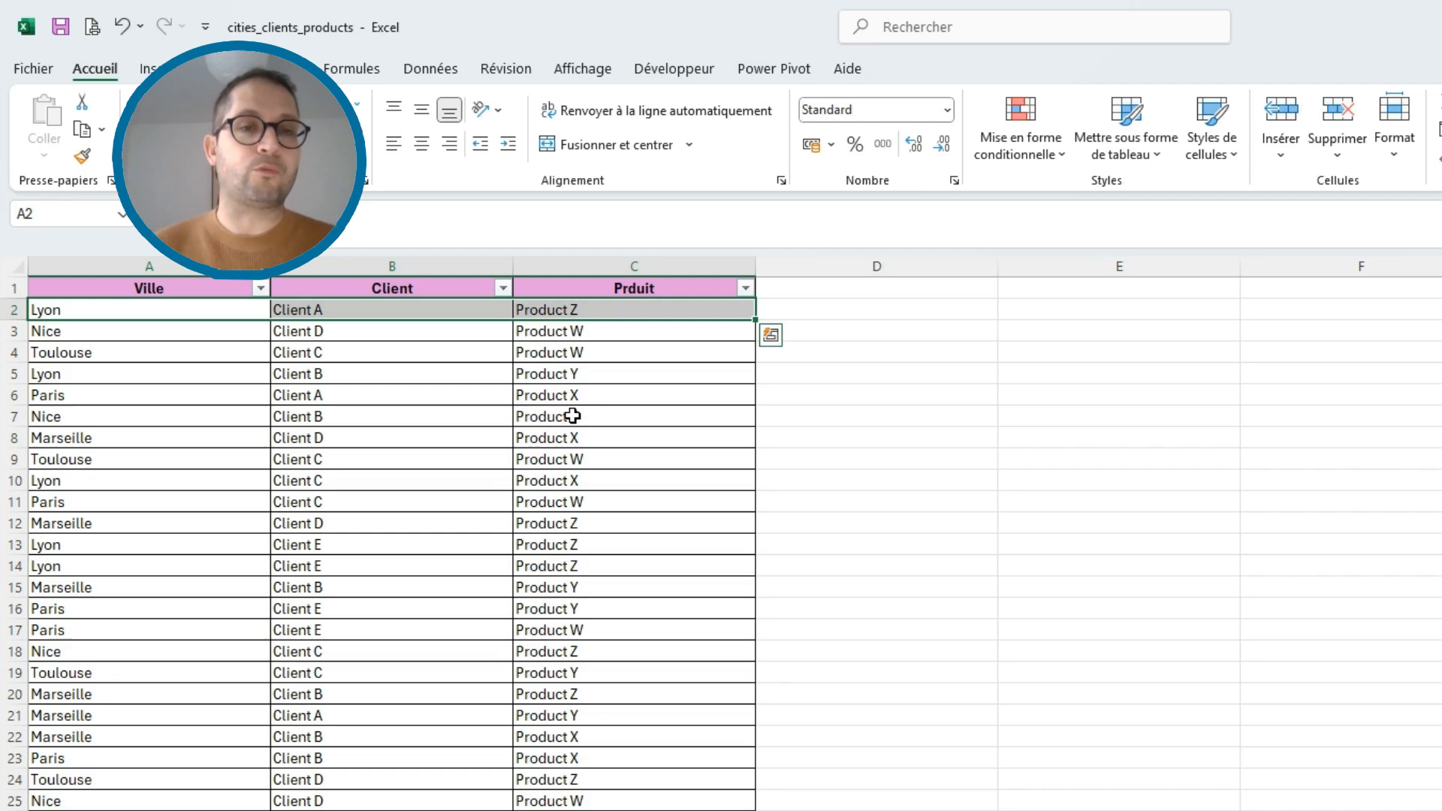
- Extract the distinct city, client and product combinations into cell E3 with the formula =UNIQUE(A2:C753)
{"action": "double_click", "coordinate": [1035, 329]}
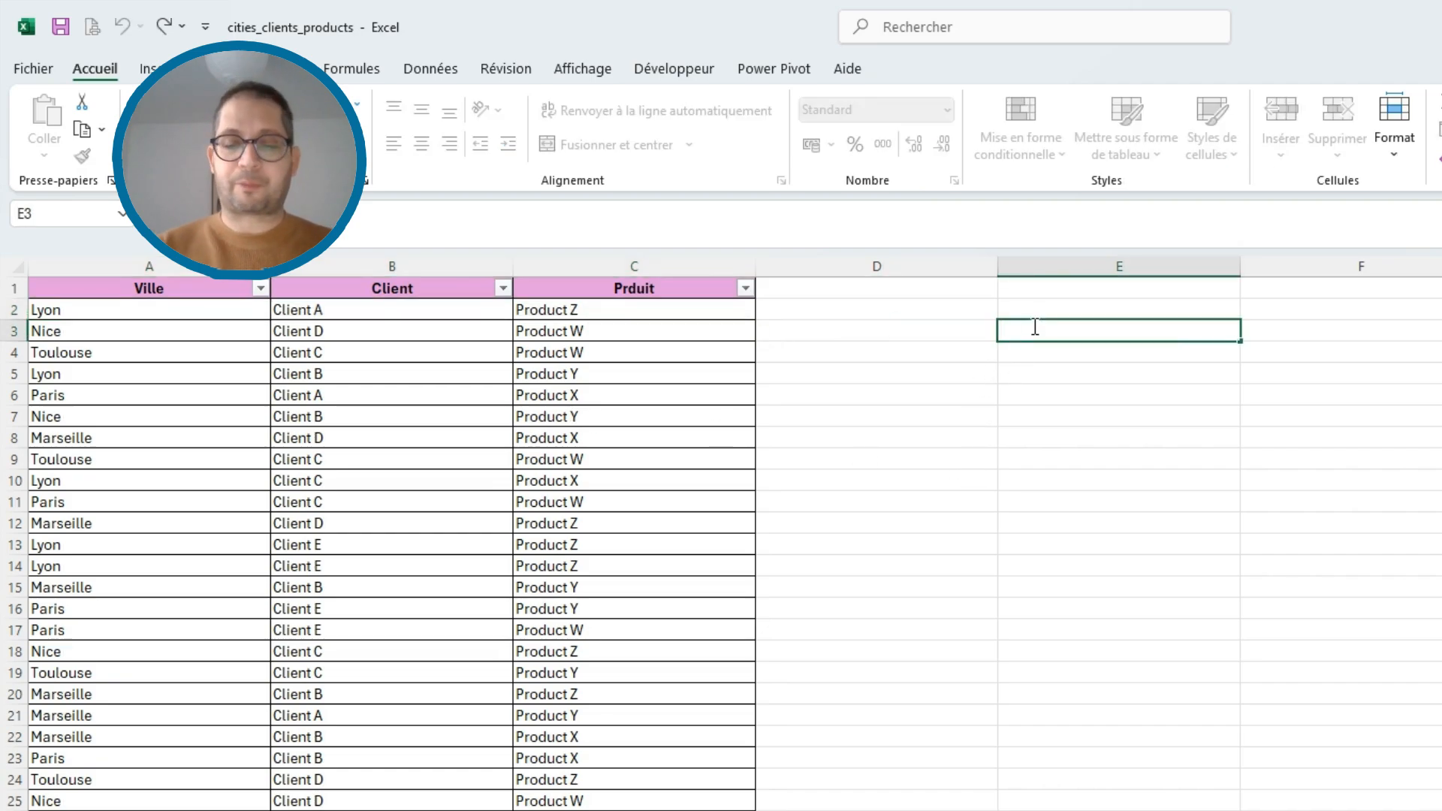
{"action": "type", "text": "=unique"}
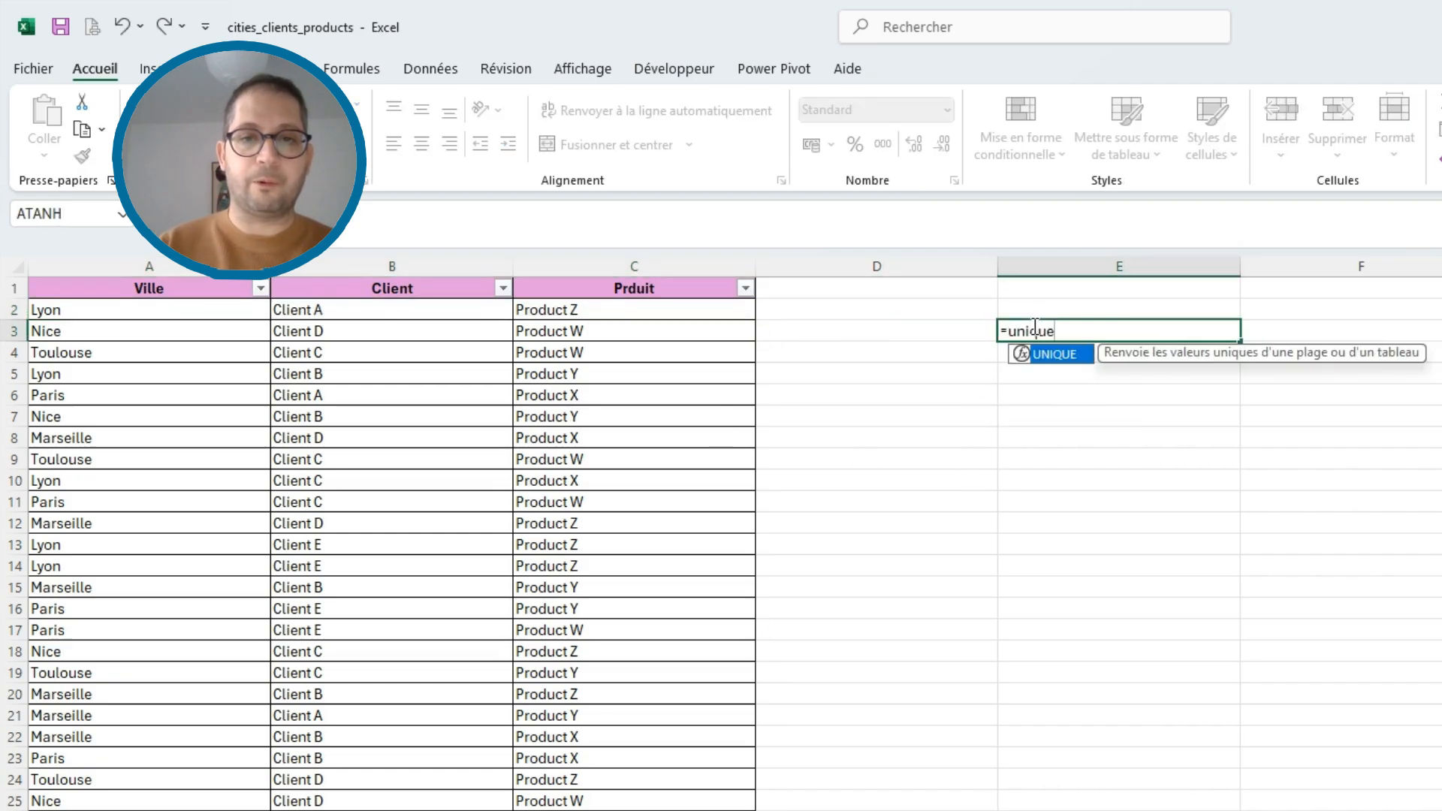
{"action": "type", "text": "("}
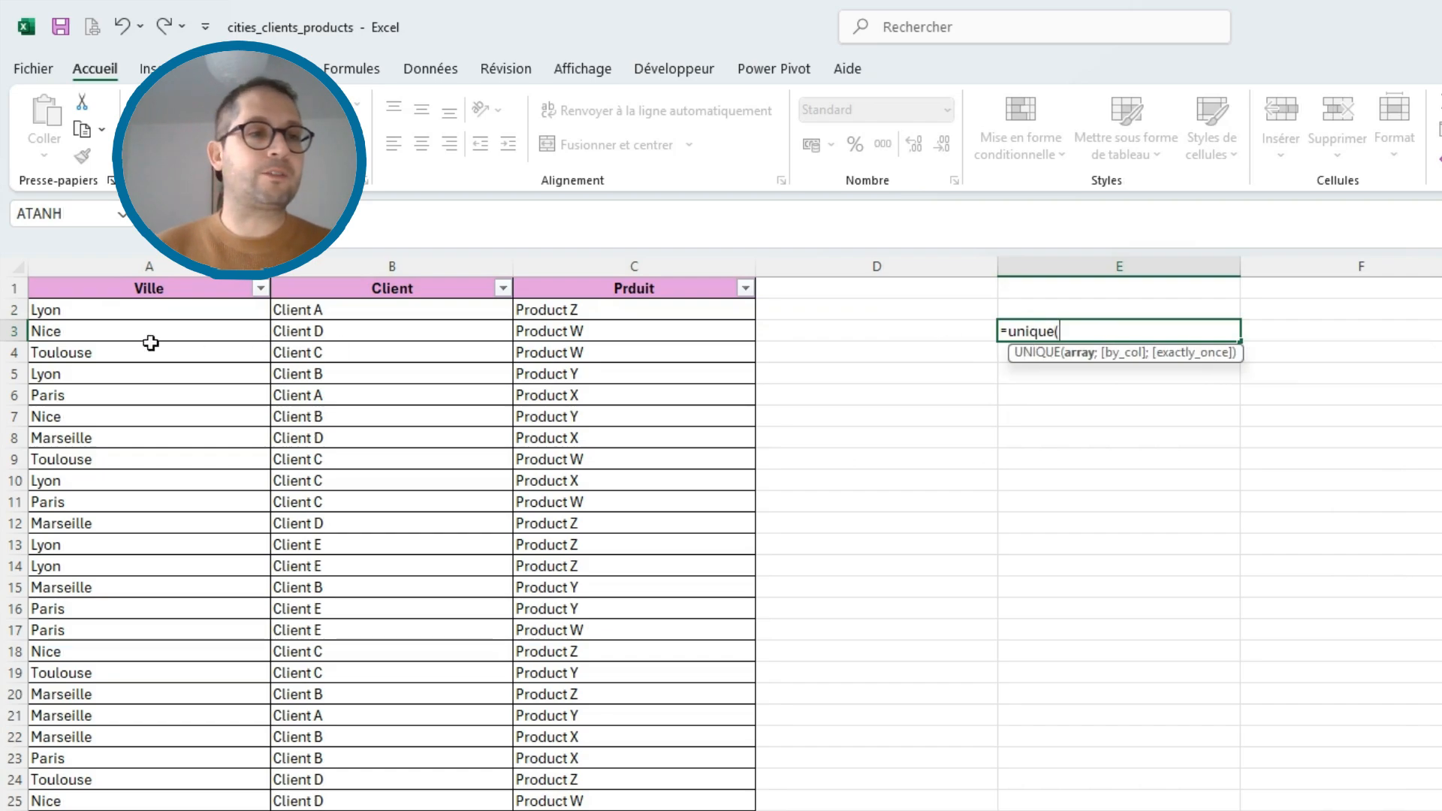
{"action": "left_click", "coordinate": [114, 311]}
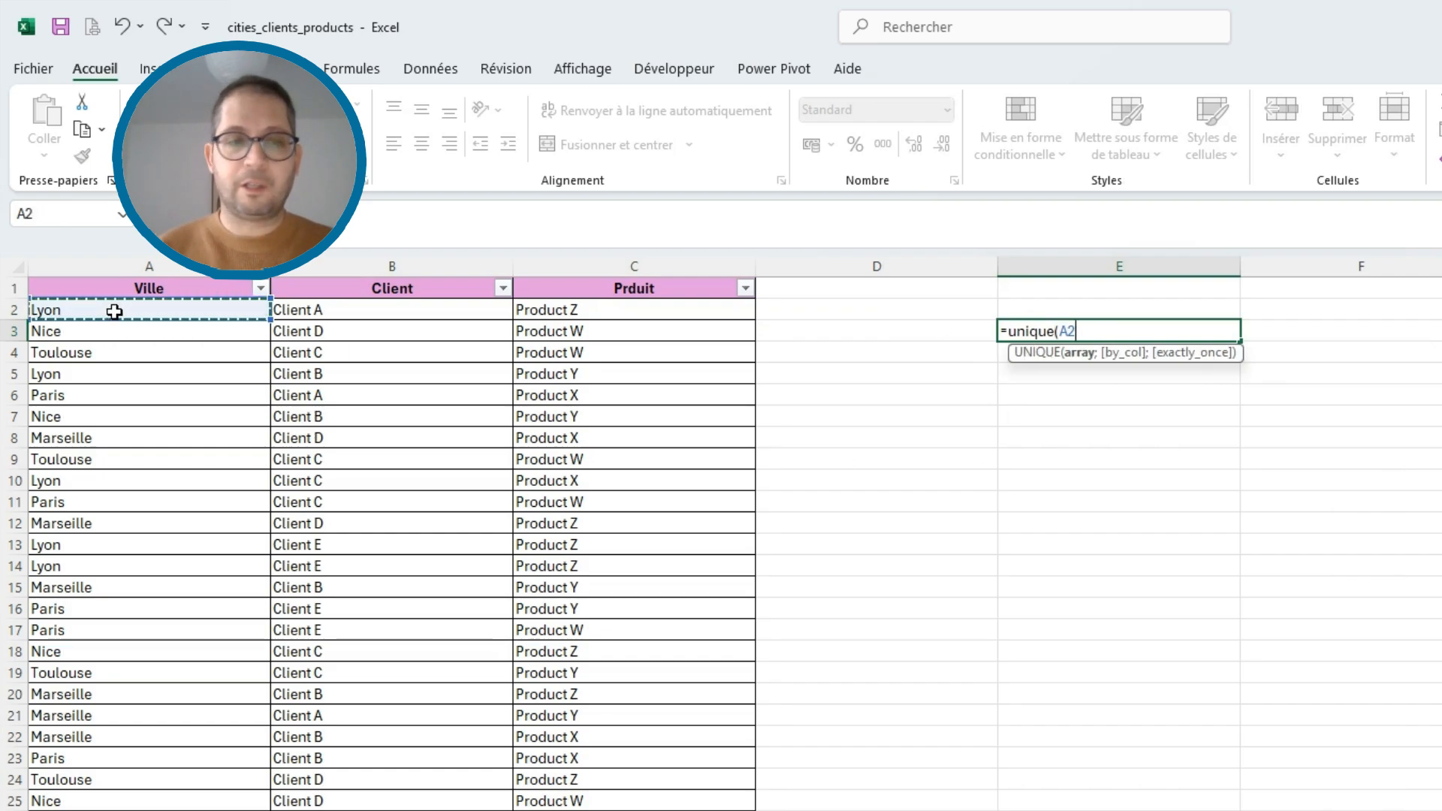
{"action": "key", "text": "ctrl+shift+Down"}
{"action": "key", "text": "ctrl+shift+Right"}
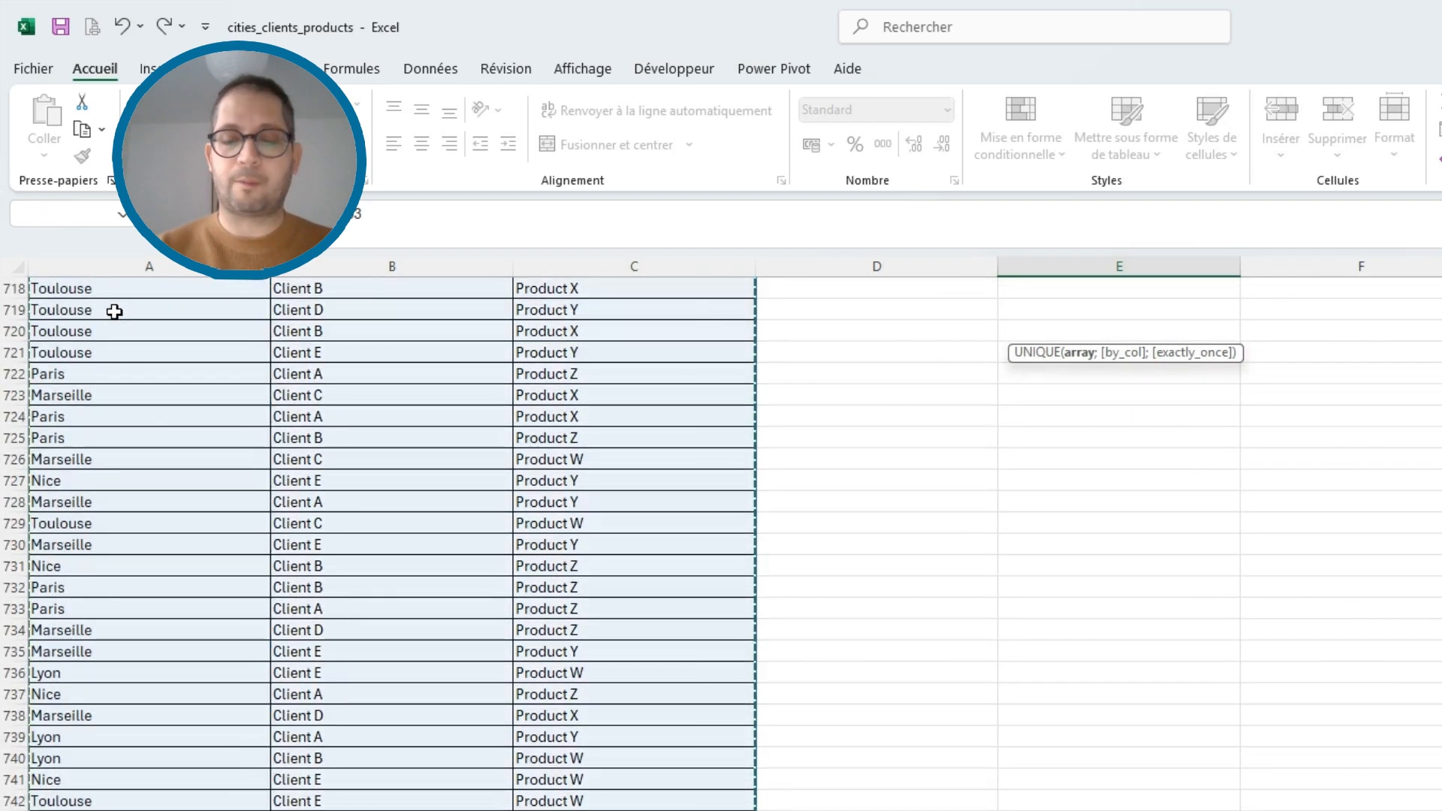
{"action": "key", "text": "Return"}
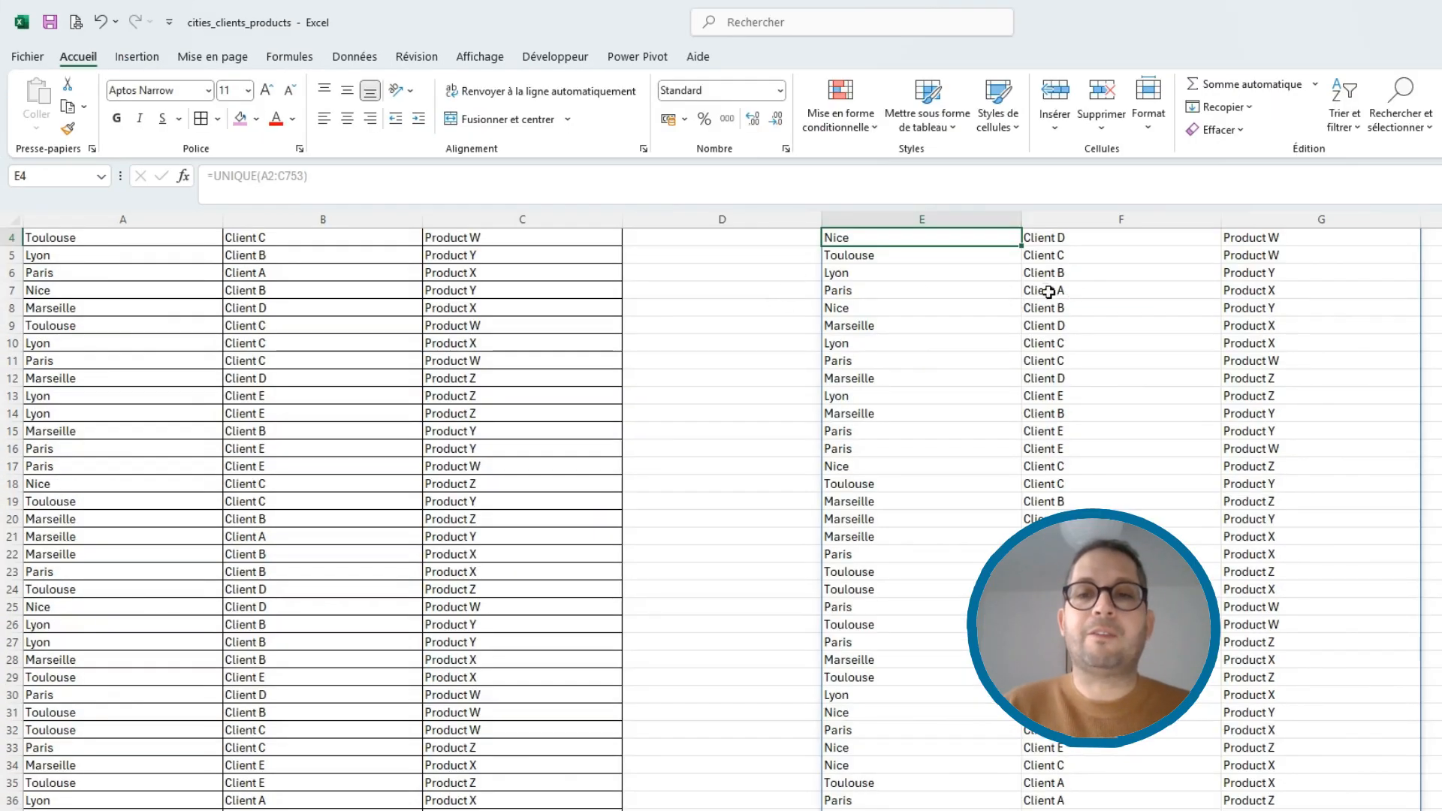
- Compare the extent of the distinct combinations list in columns E to G with that of the source table
{"action": "scroll", "coordinate": [1277, 375], "scroll_direction": "up", "scroll_amount": 1}
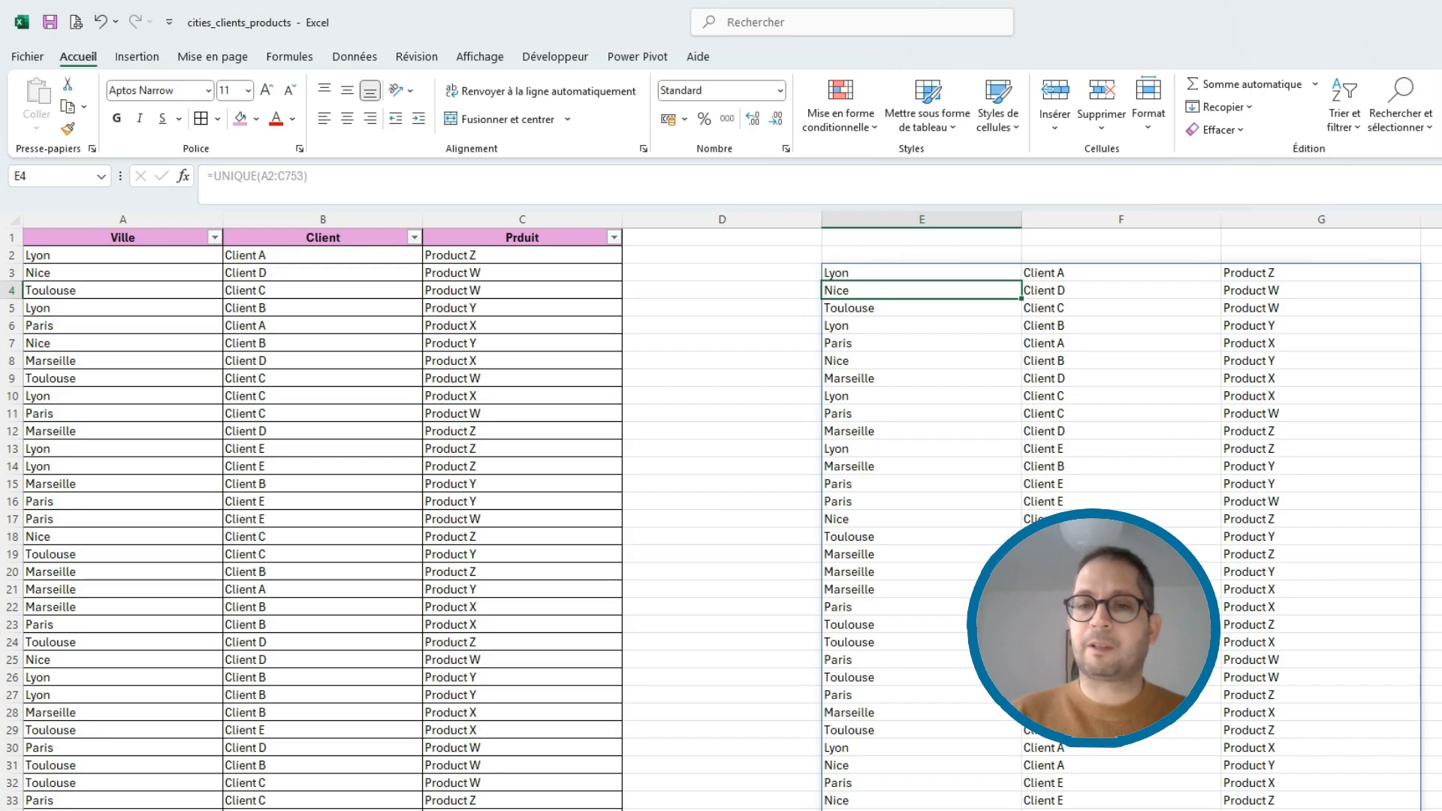
{"action": "scroll", "coordinate": [721, 518], "scroll_direction": "down", "scroll_amount": 20}
{"action": "scroll", "coordinate": [721, 519], "scroll_direction": "up", "scroll_amount": 20}
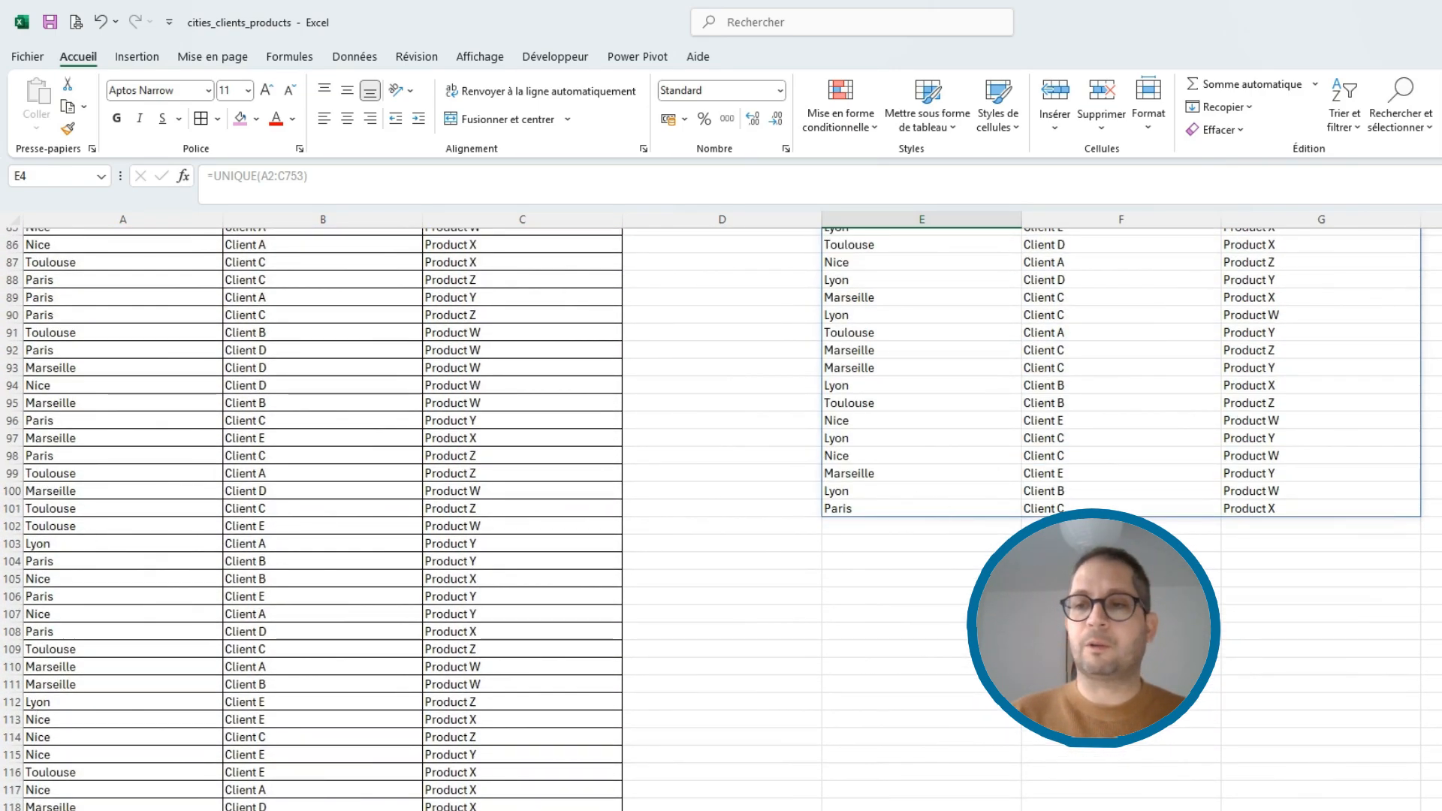
{"action": "scroll", "coordinate": [721, 519], "scroll_direction": "down", "scroll_amount": 20}
{"action": "scroll", "coordinate": [721, 518], "scroll_direction": "up", "scroll_amount": 20}
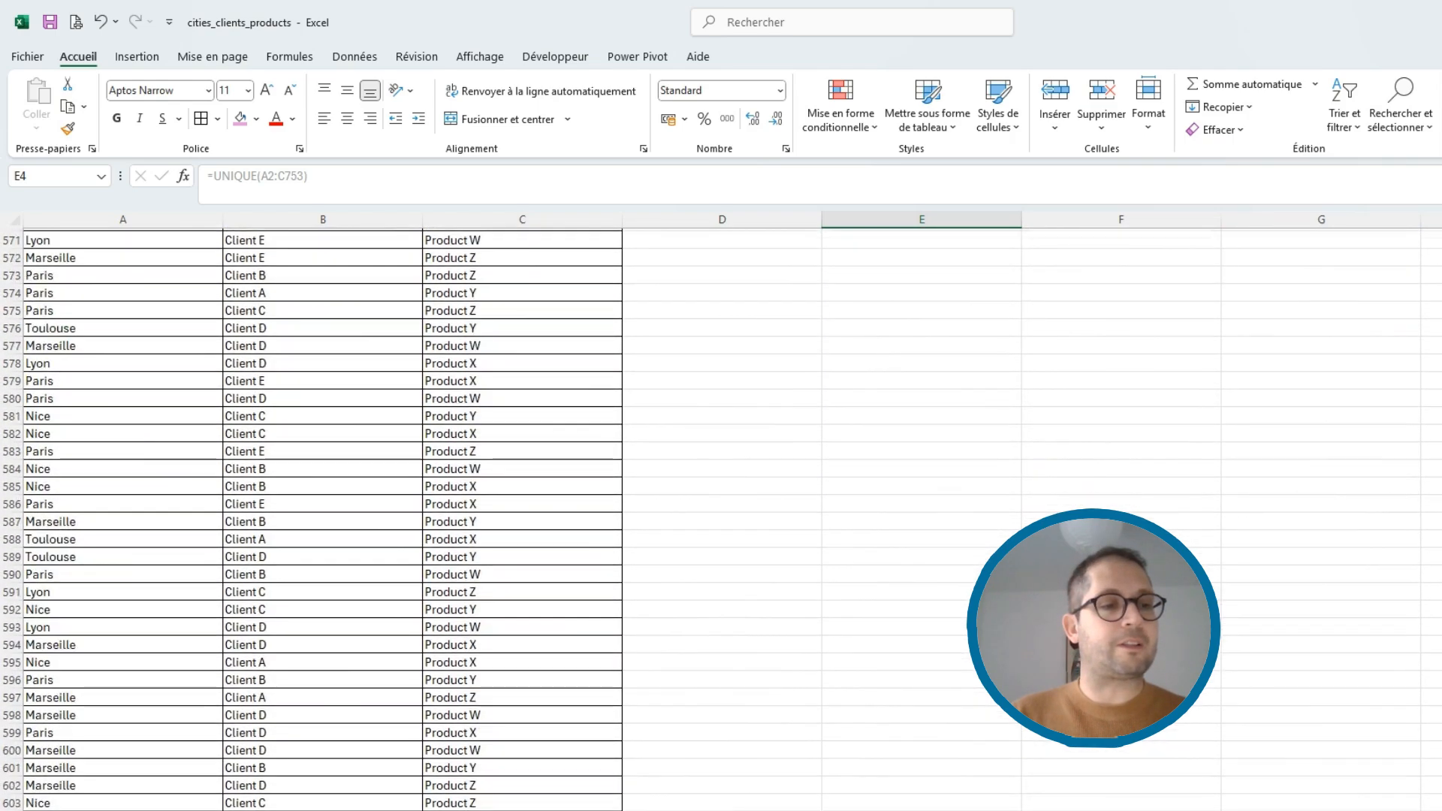
{"action": "scroll", "coordinate": [721, 518], "scroll_direction": "up", "scroll_amount": 9}
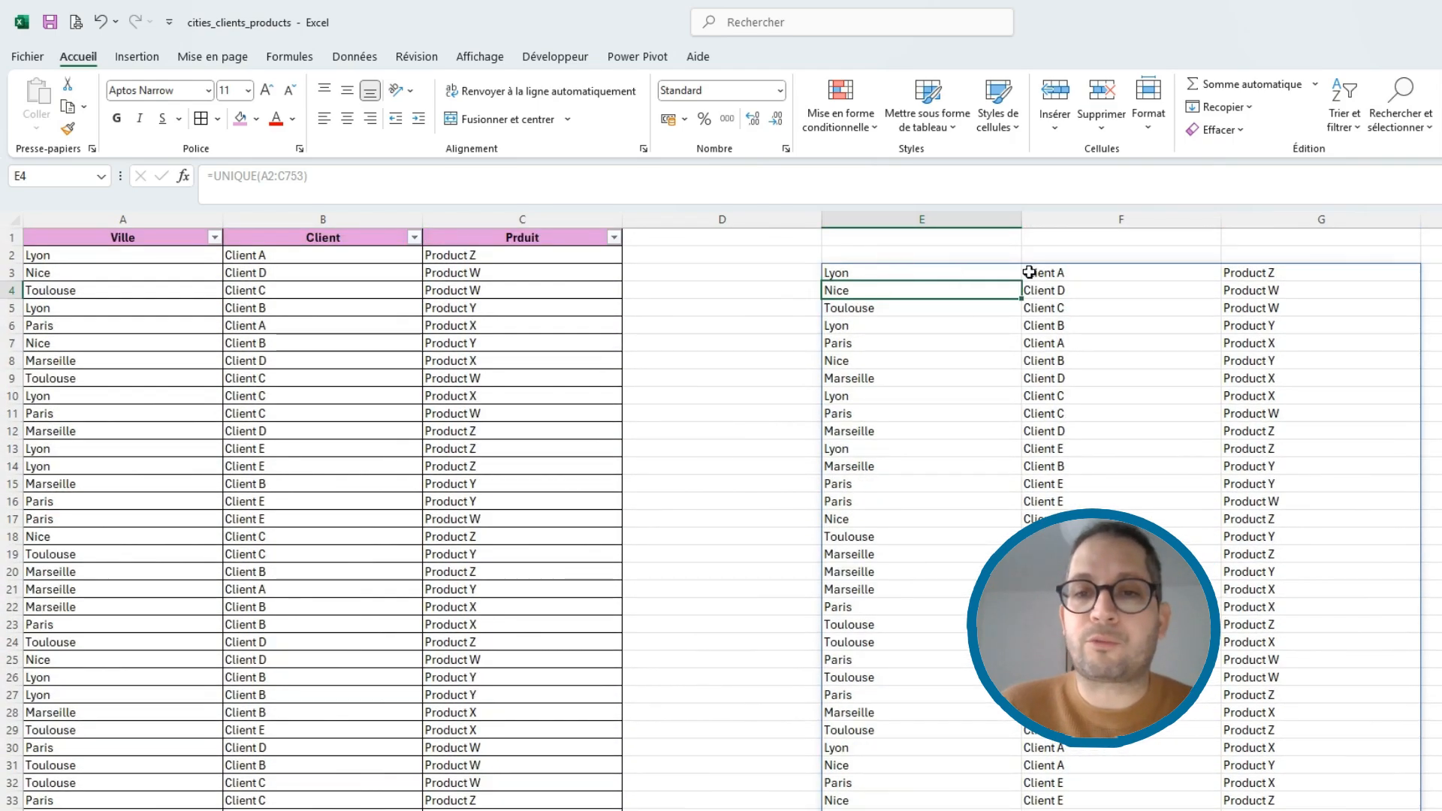
- Filter the source table's Ville column to show only Lyon
{"action": "left_click", "coordinate": [215, 237]}
{"action": "left_click", "coordinate": [53, 467]}
{"action": "left_click", "coordinate": [67, 483]}
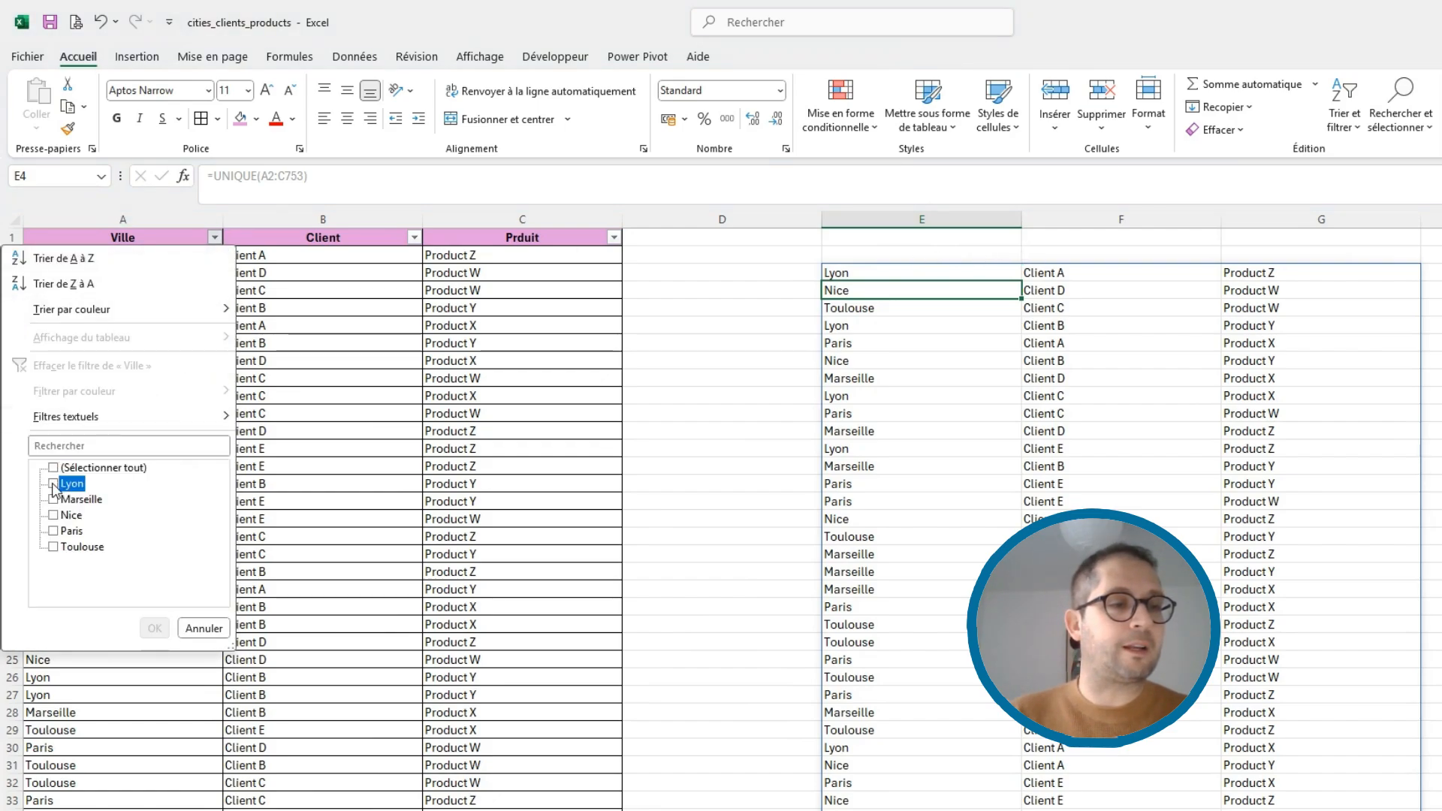
{"action": "left_click", "coordinate": [154, 628]}
- Filter the source table's Client column to show only Client A
{"action": "left_click", "coordinate": [414, 238]}
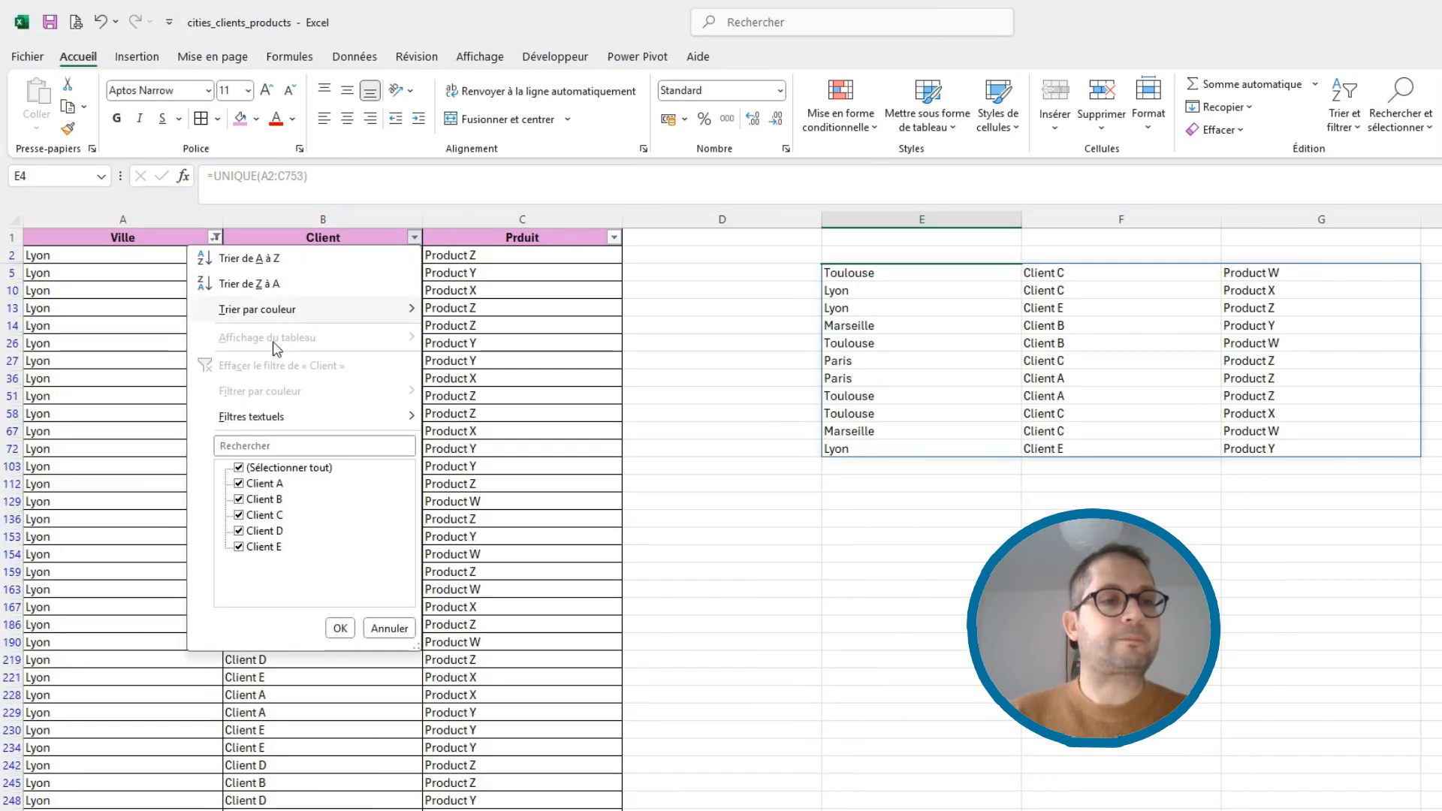
{"action": "left_click", "coordinate": [239, 484]}
{"action": "left_click", "coordinate": [239, 468]}
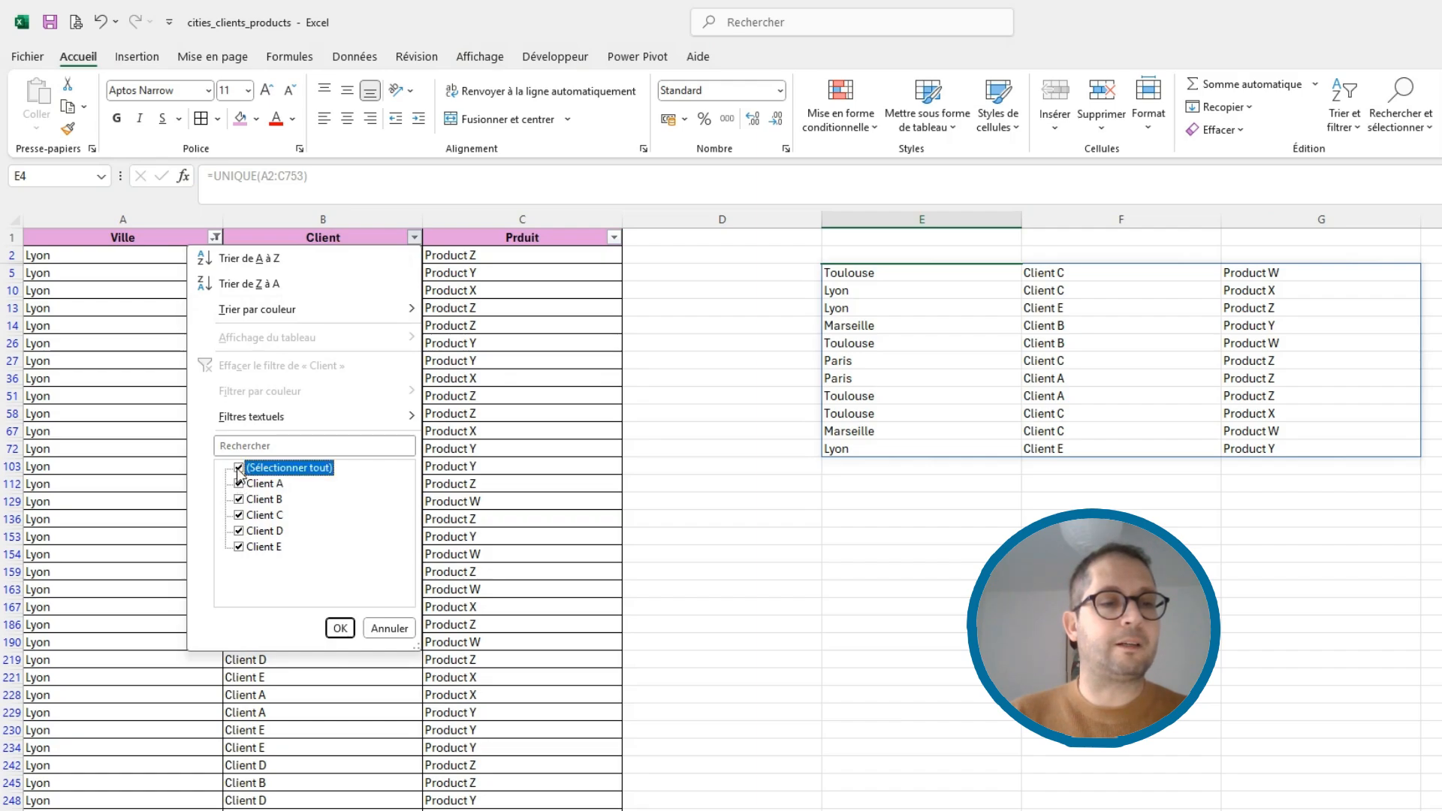
{"action": "left_click", "coordinate": [239, 467]}
{"action": "left_click", "coordinate": [239, 483]}
{"action": "left_click", "coordinate": [239, 484]}
{"action": "left_click", "coordinate": [341, 628]}
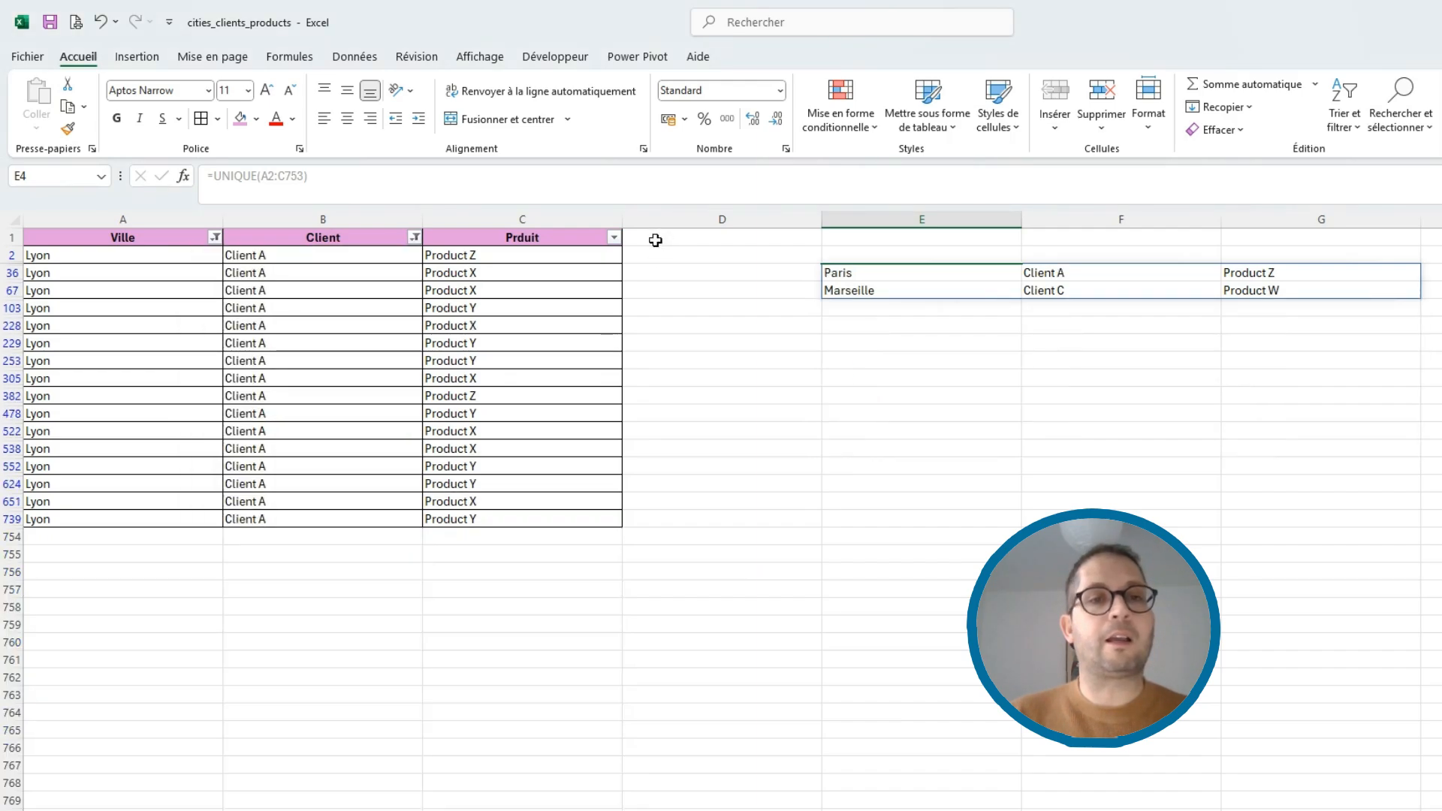
- Filter the source table's Prduit column to show only Product Z
{"action": "left_click", "coordinate": [614, 237]}
{"action": "left_click", "coordinate": [437, 467]}
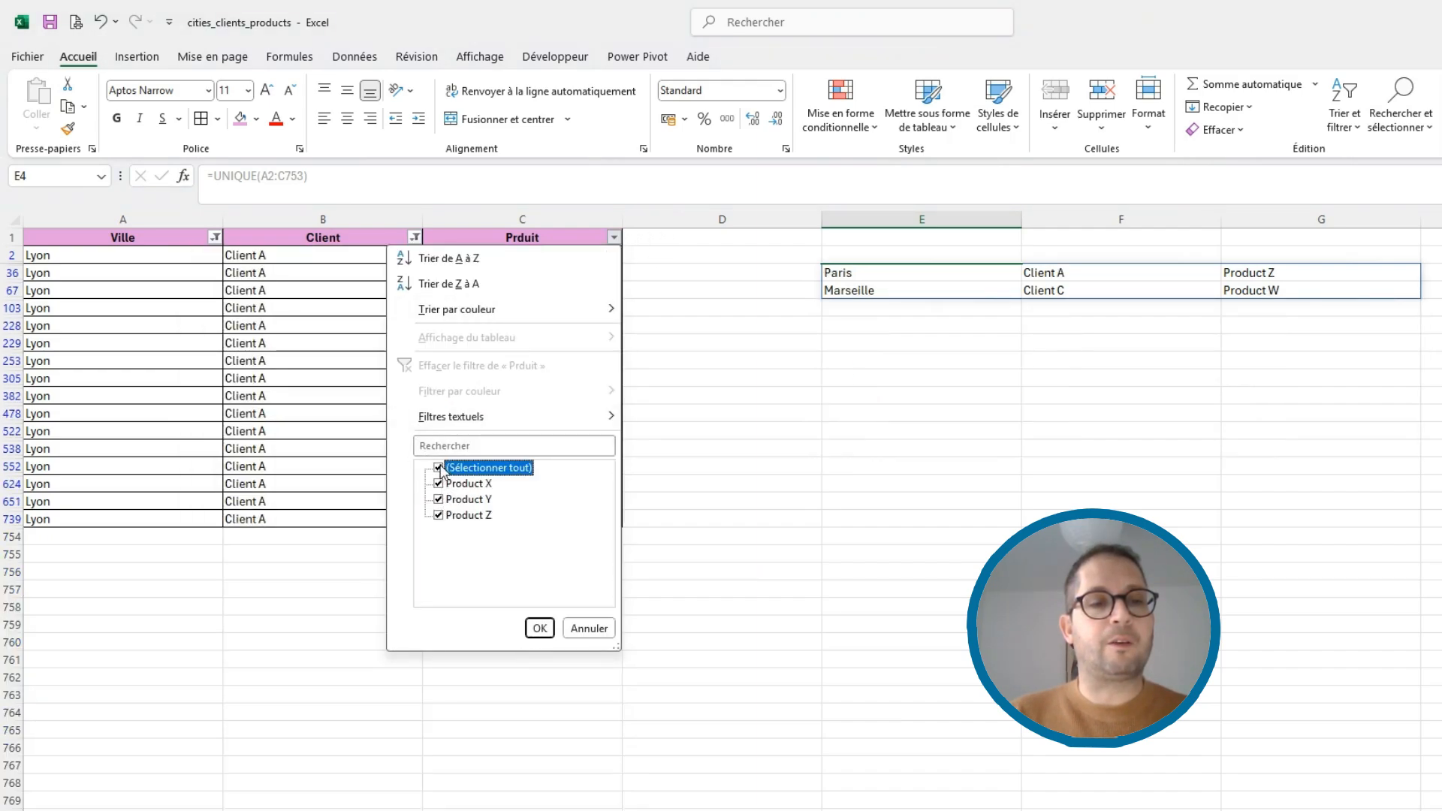
{"action": "left_click", "coordinate": [440, 519]}
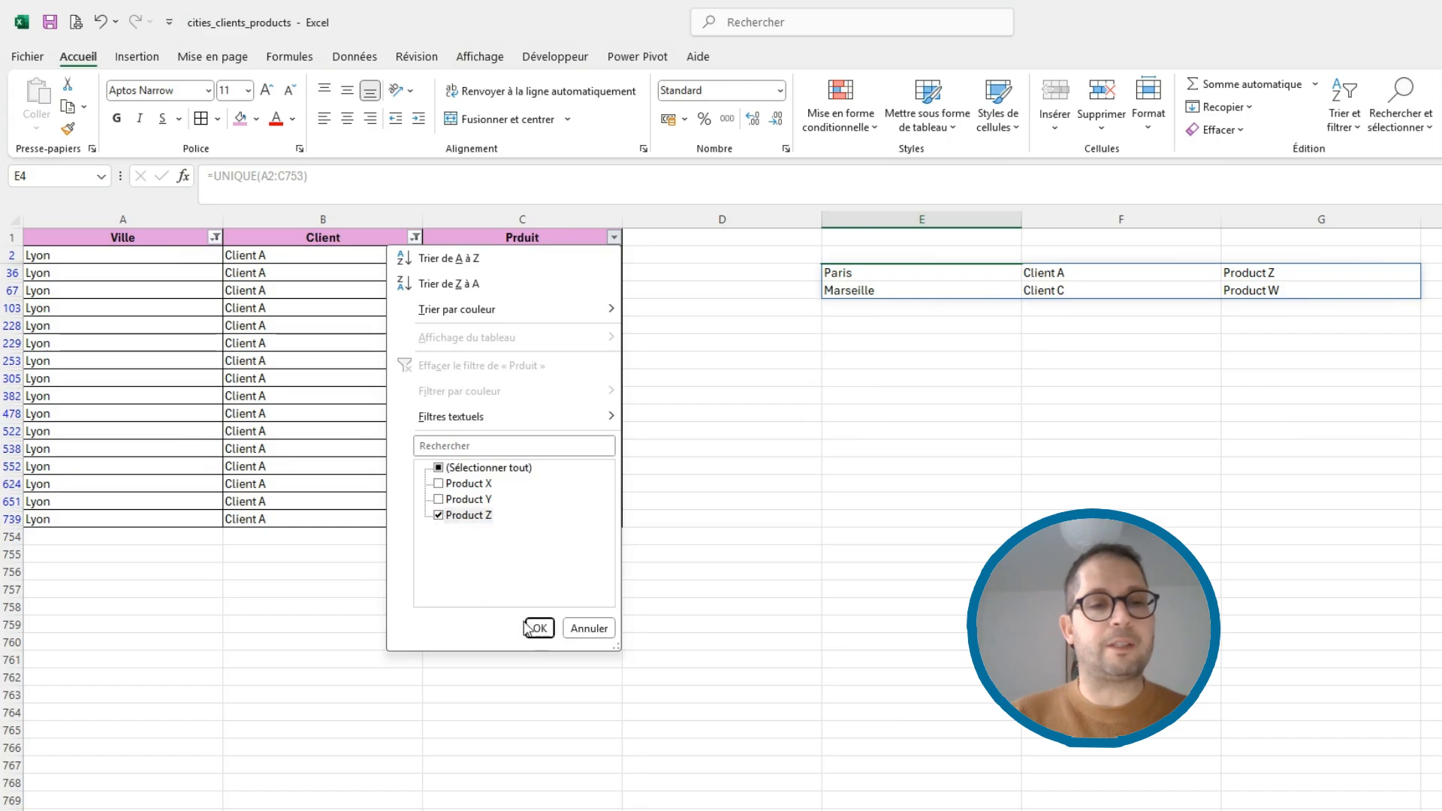
{"action": "left_click", "coordinate": [540, 628]}
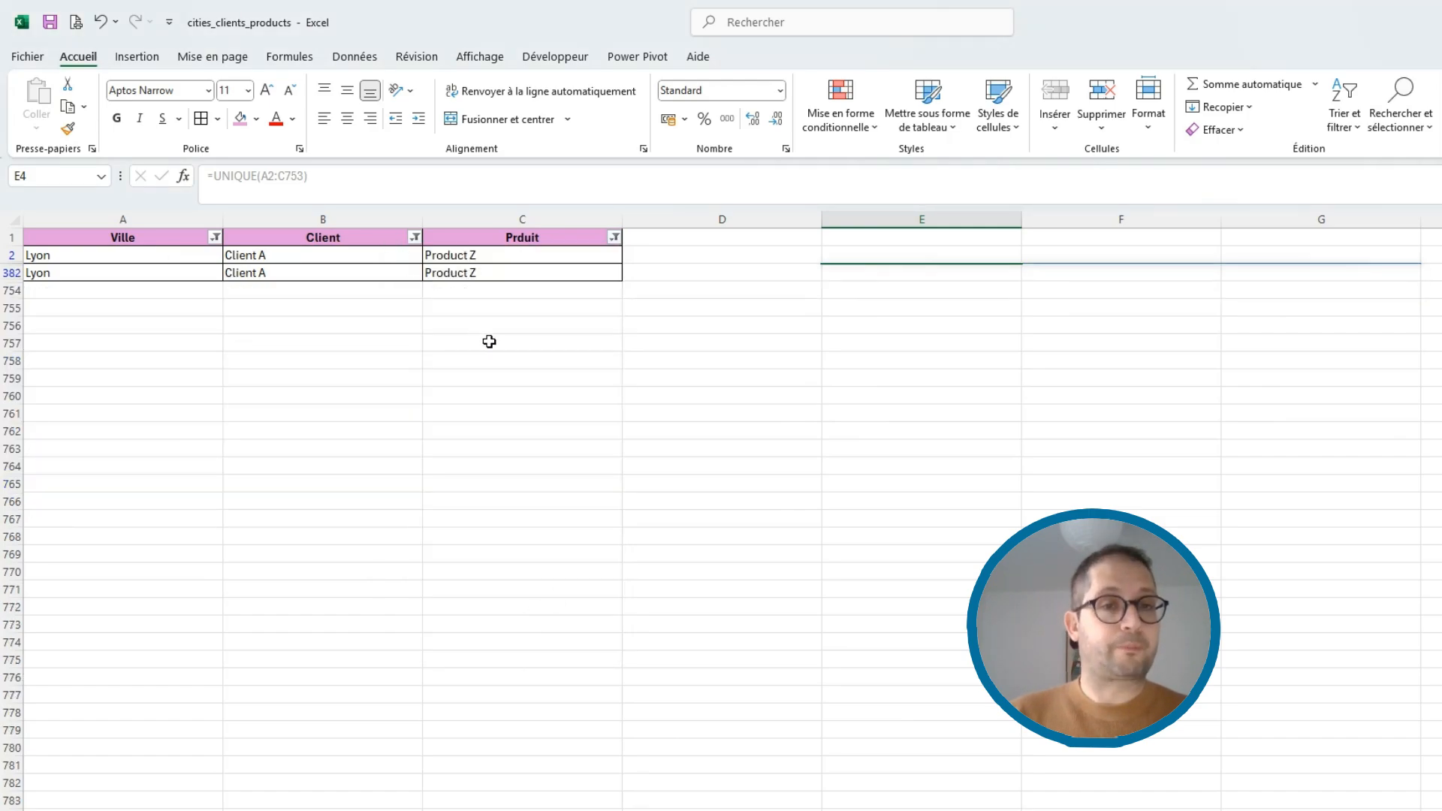
- Undo the product, client and city filters on the source table
{"action": "key", "text": "ctrl+z"}
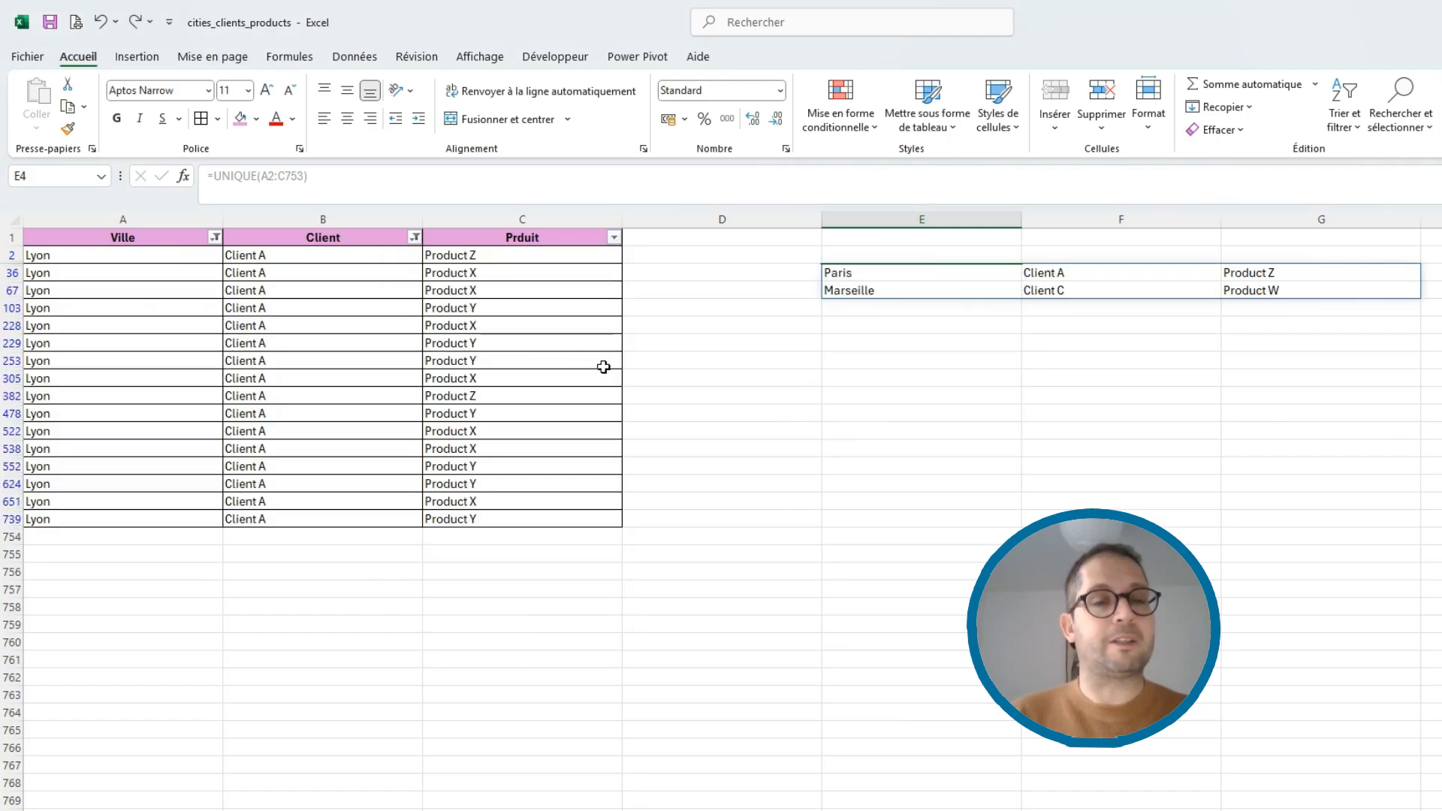
{"action": "key", "text": "ctrl+z"}
{"action": "left_click", "coordinate": [701, 381]}
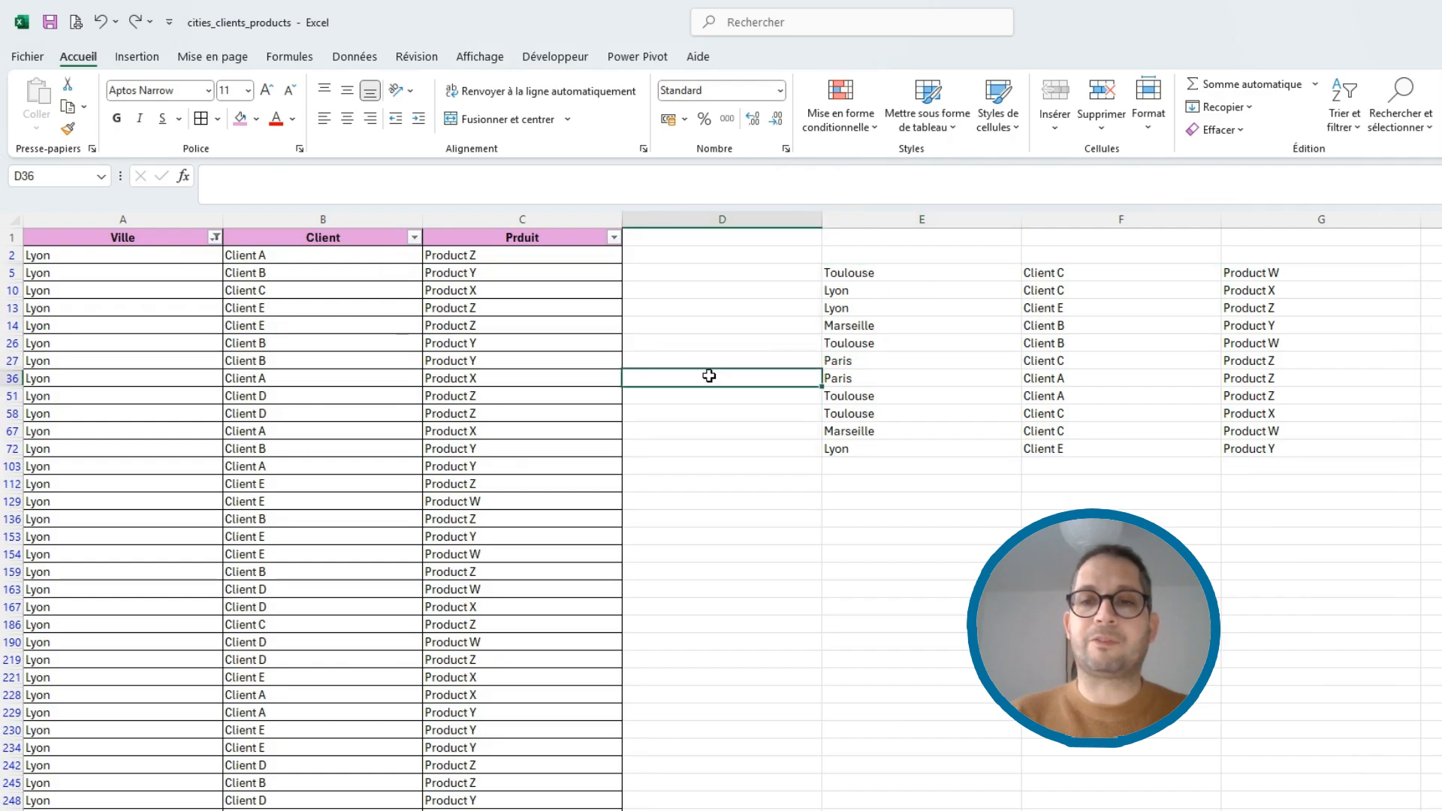
{"action": "key", "text": "ctrl+z"}
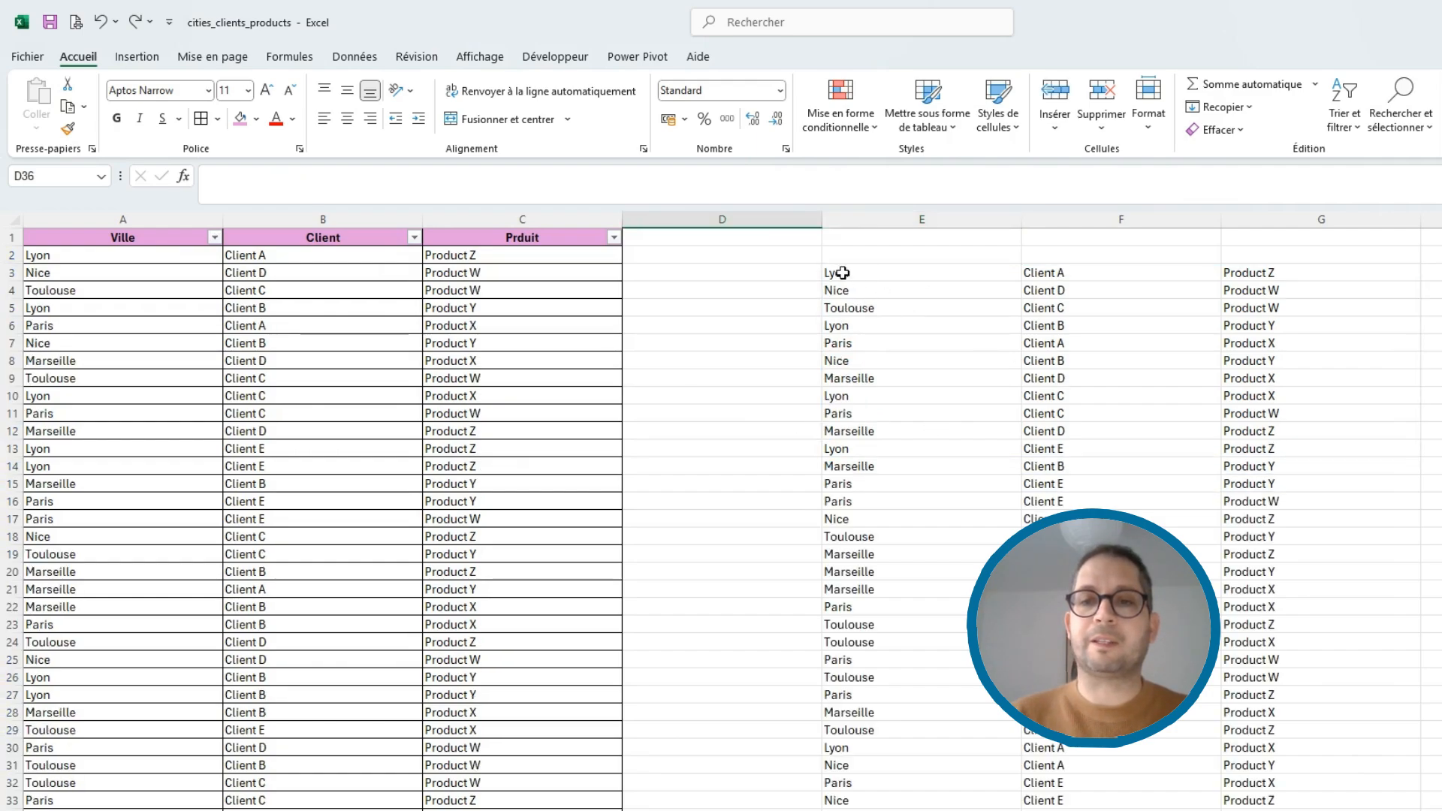
- Select the UNIQUE formula cell E3 and review the distinct city, client and product combinations beside the source table
{"action": "left_click", "coordinate": [900, 271]}
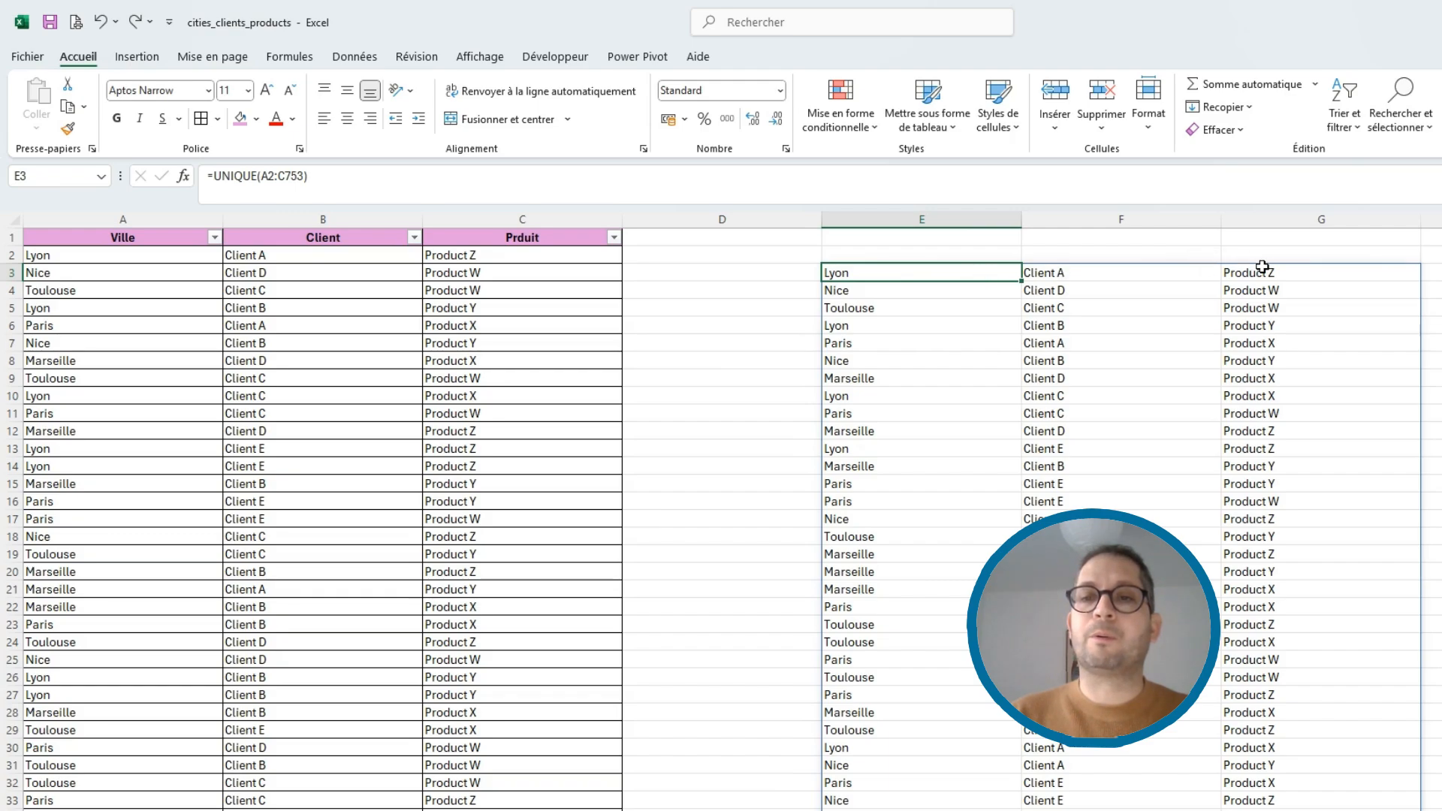
{"action": "scroll", "coordinate": [937, 515], "scroll_direction": "down", "scroll_amount": 10}
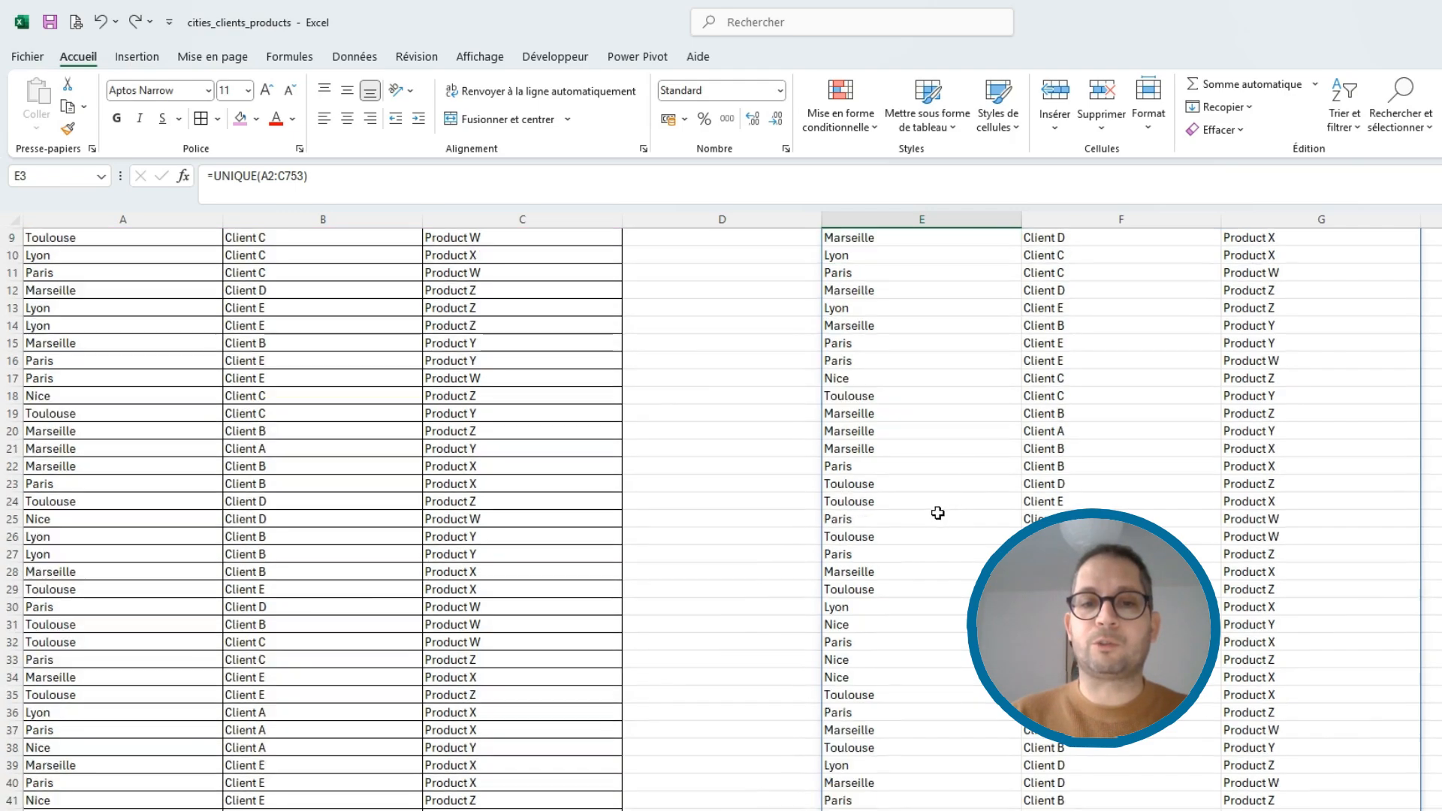
{"action": "scroll", "coordinate": [935, 525], "scroll_direction": "up", "scroll_amount": 10}
{"action": "scroll", "coordinate": [936, 525], "scroll_direction": "up", "scroll_amount": 1}
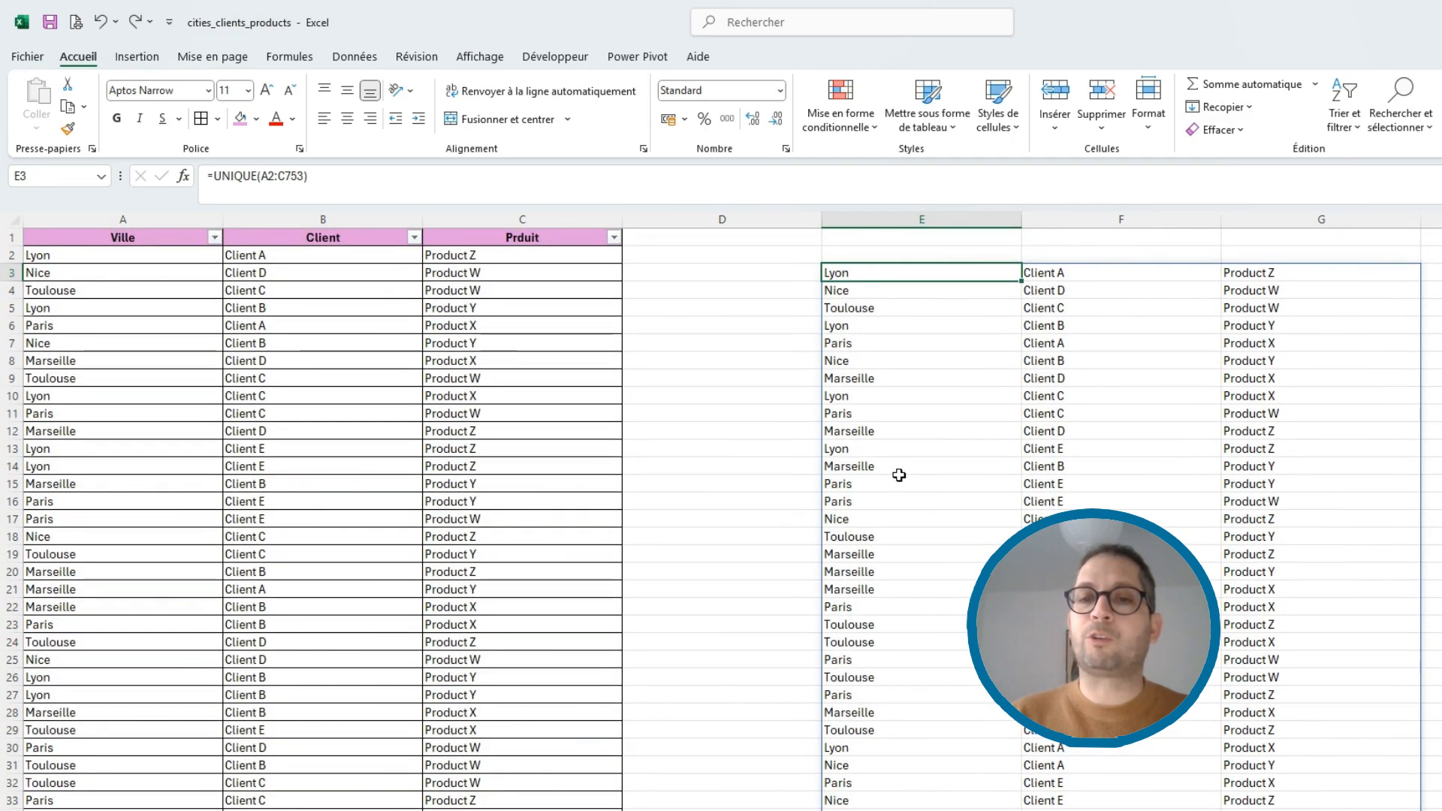